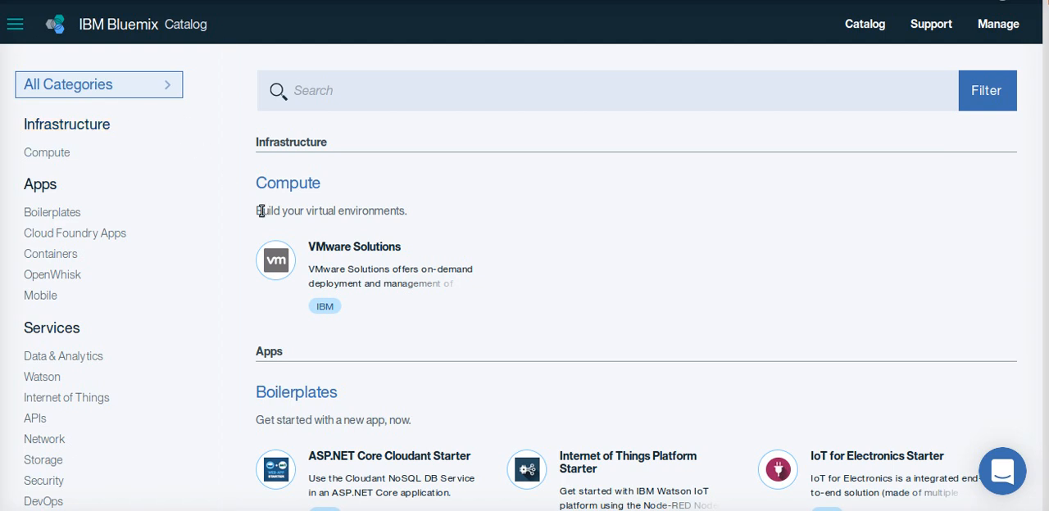
Create a Conversation service from the Watson services category of the catalog, keeping the default service and credential names
left_click_drag(227, 243, 236, 324)
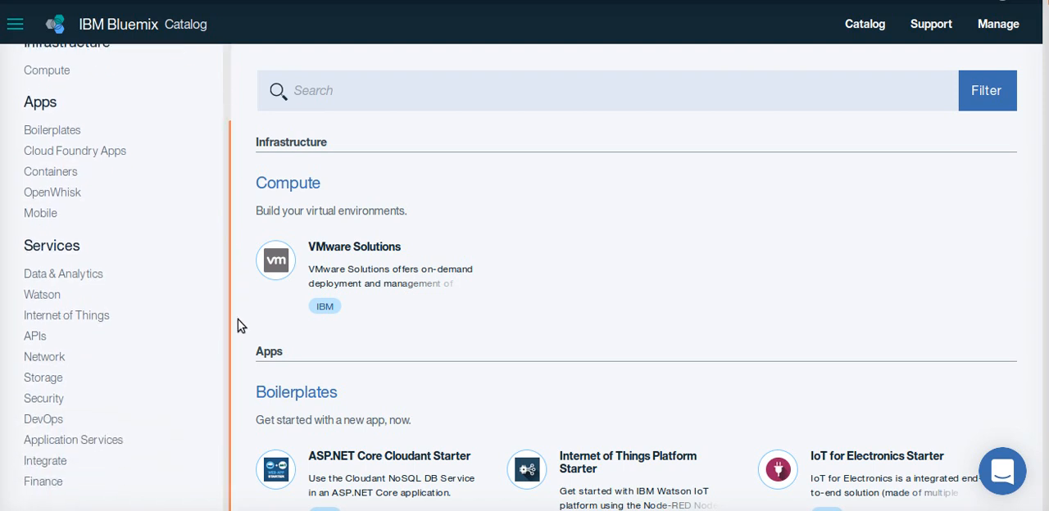
left_click(65, 297)
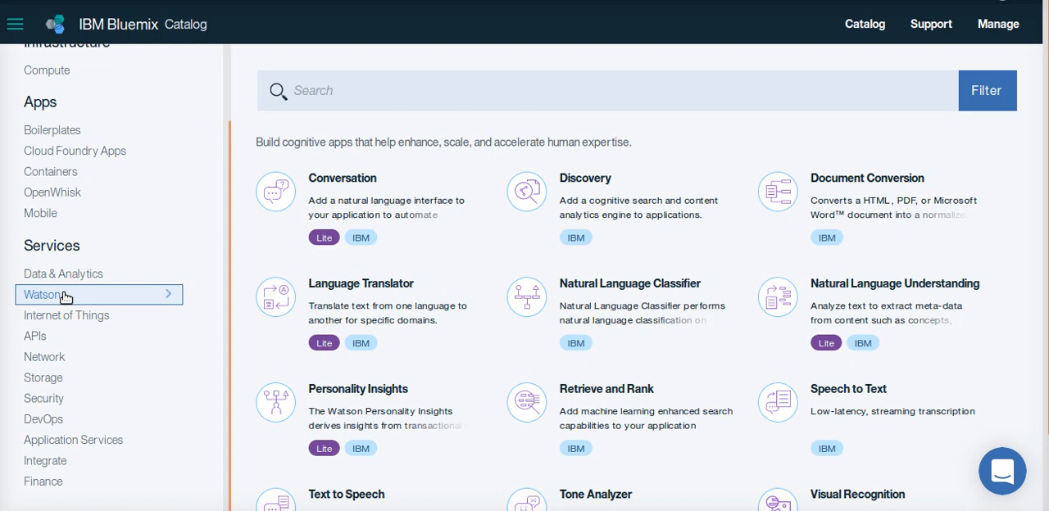
left_click(367, 209)
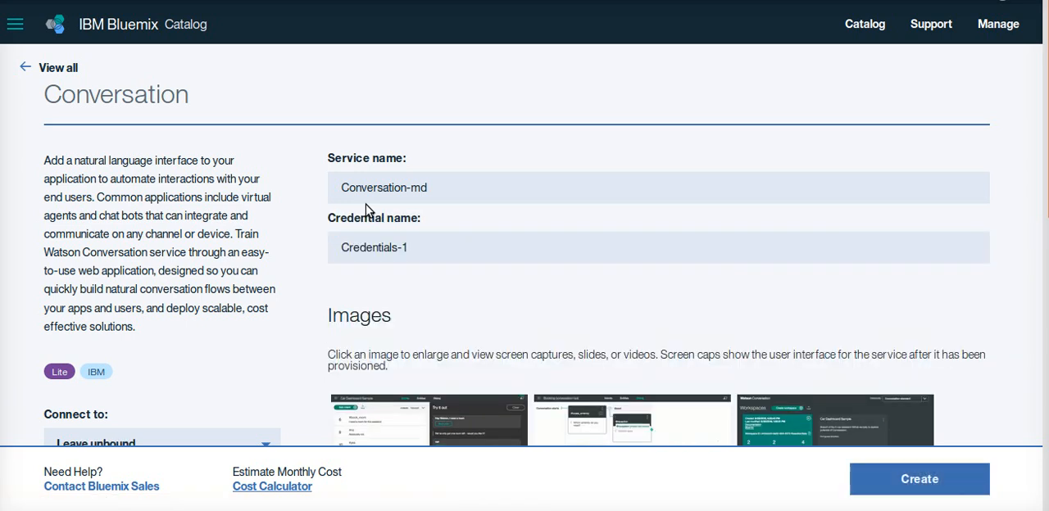
left_click(880, 480)
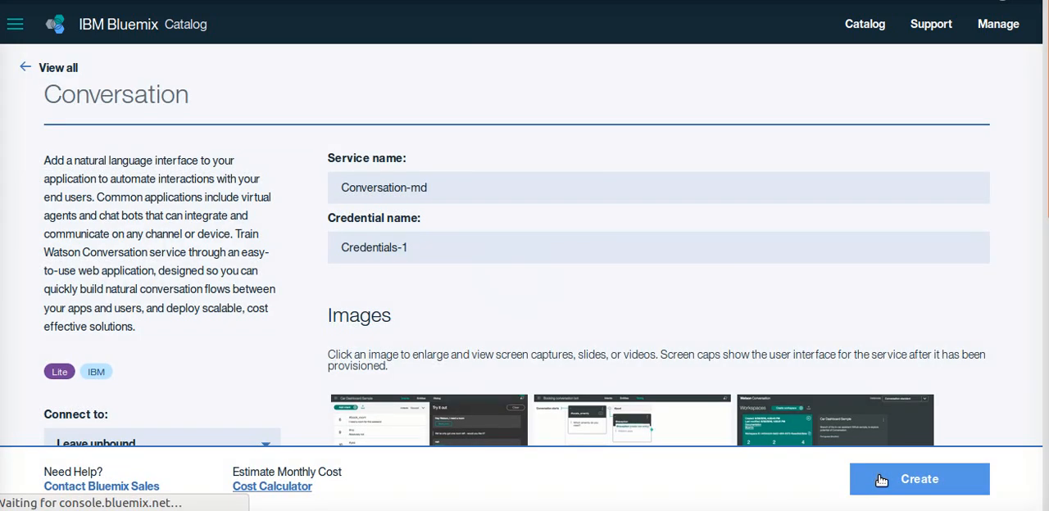
left_click(881, 479)
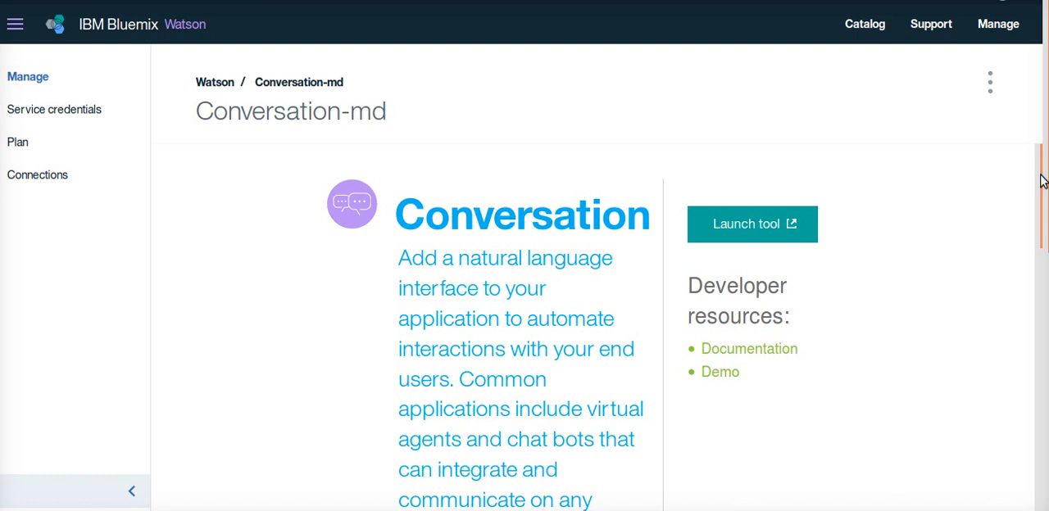
Rename the Conversation service as Sample-Chatbots and save the new name
left_click(991, 80)
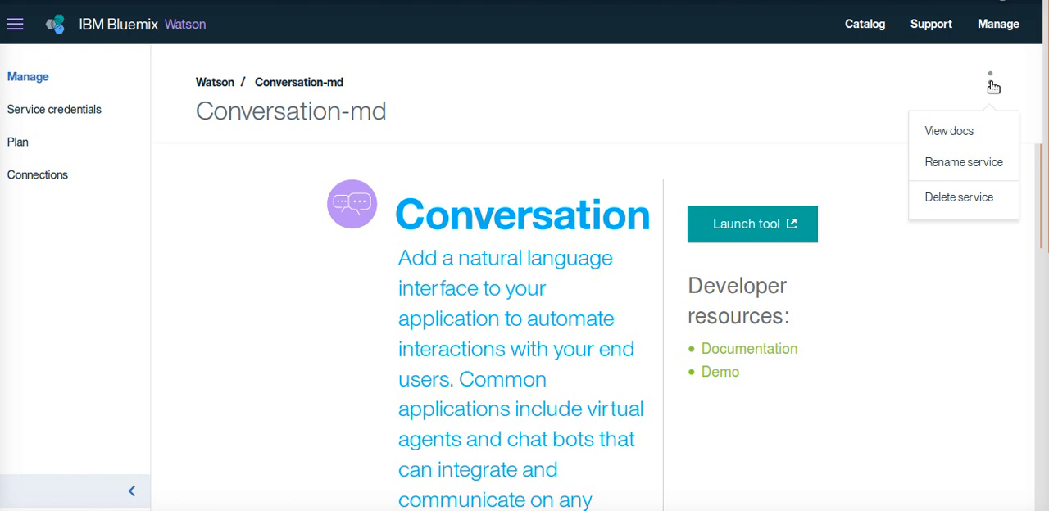
left_click(962, 163)
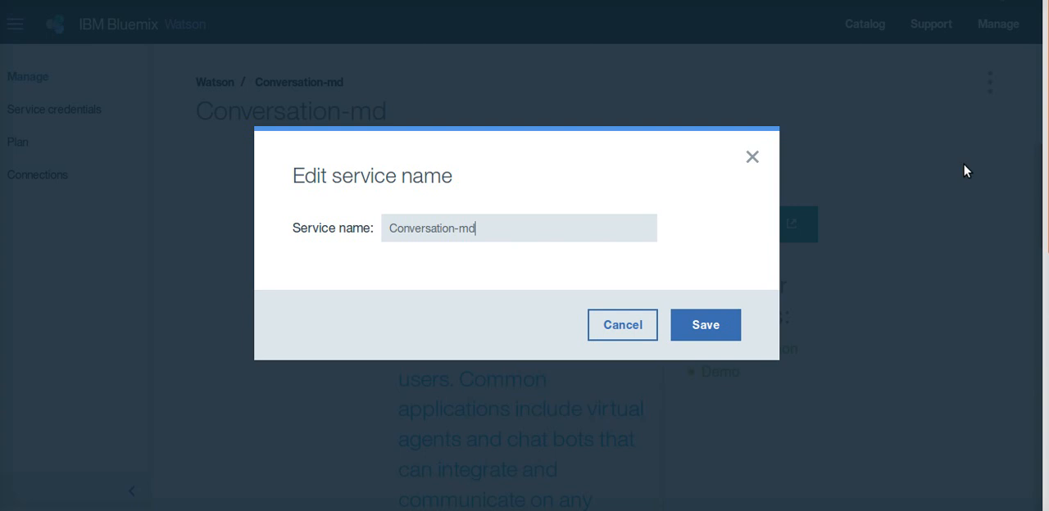
triple_click(599, 238)
type("Sampl")
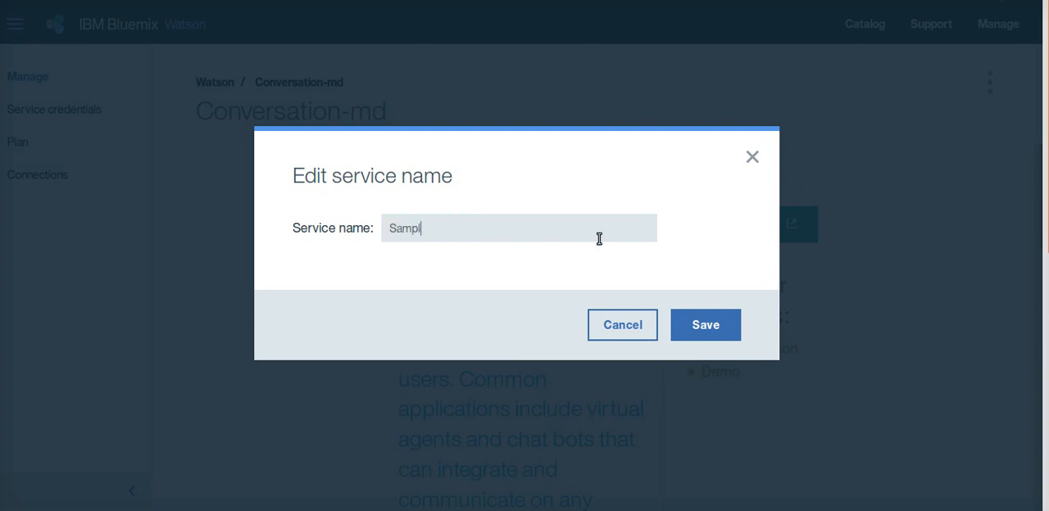
type("e-Chatbots")
left_click(700, 324)
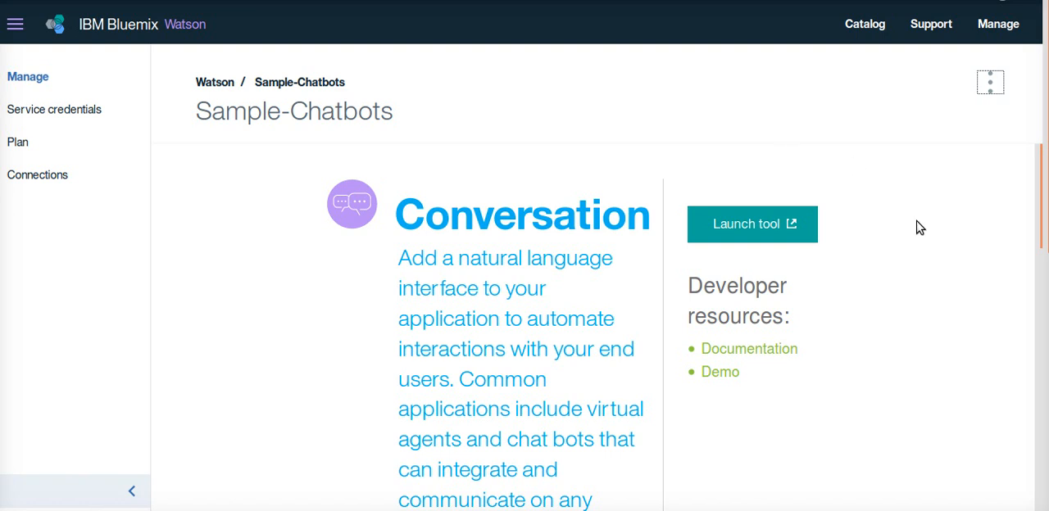
Launch the Conversation tool and start a new workspace named Movie-recommendation-chatbot
left_click(766, 232)
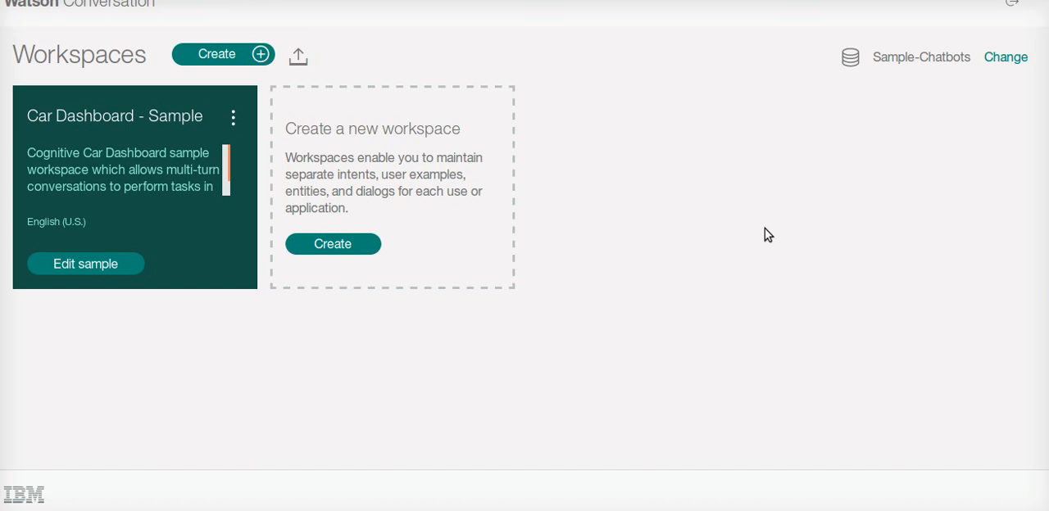
left_click(362, 253)
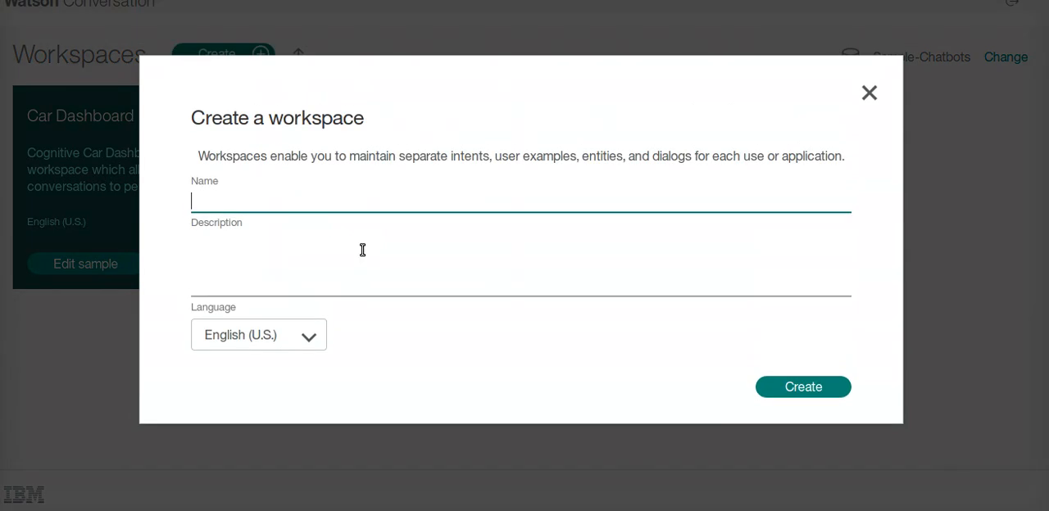
type("Movie-chatbot")
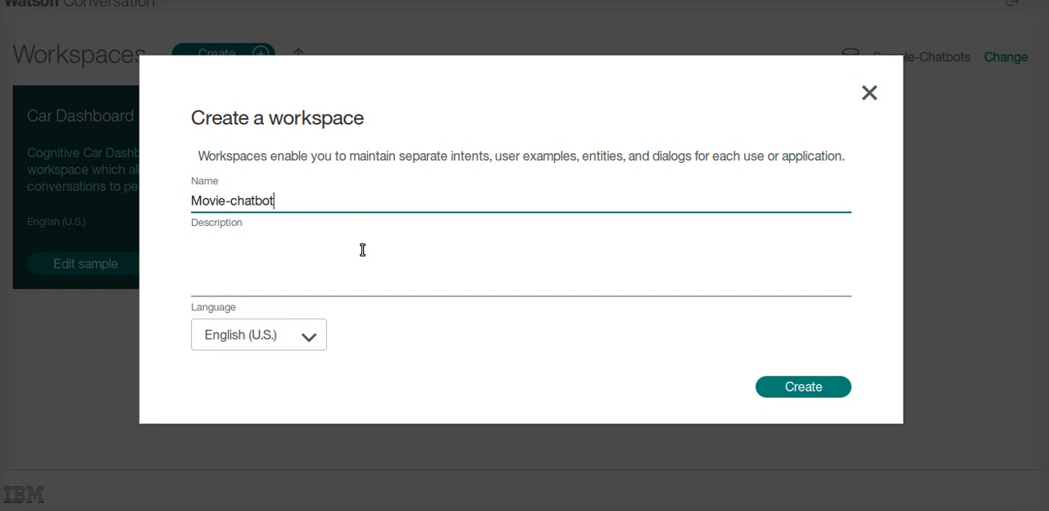
key("ctrl+Left")
key("Left")
type("-recommen")
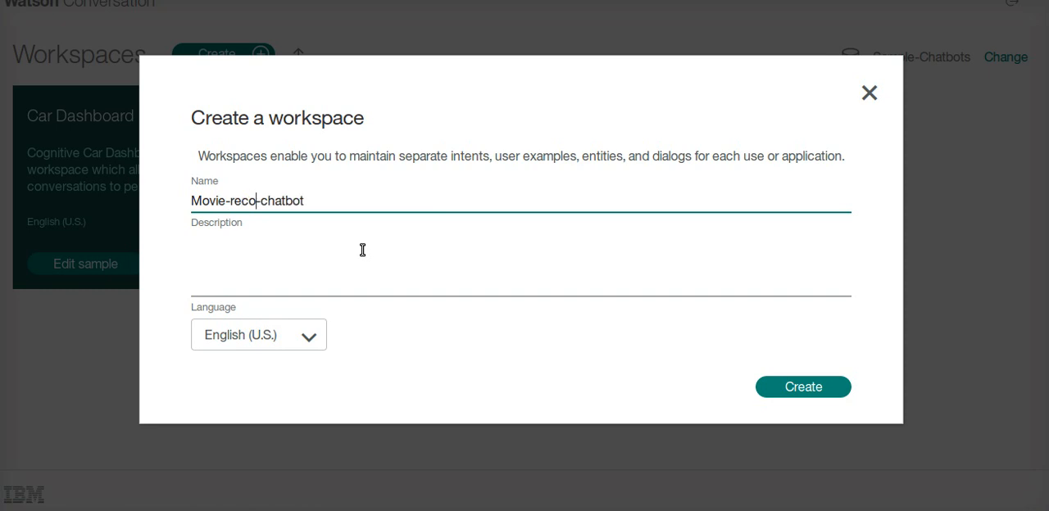
type("dation")
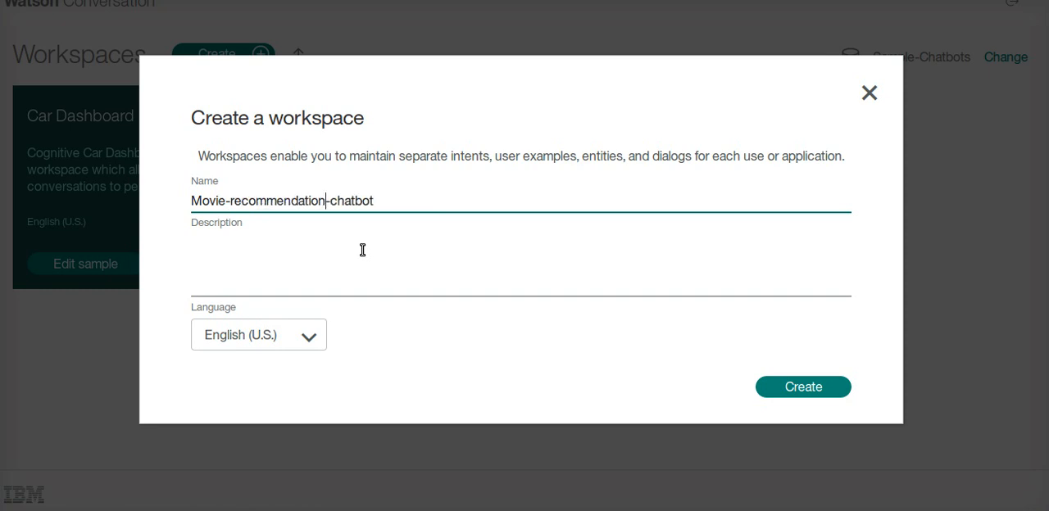
Enter the workspace description "This is sample chatbot for discussing about movies" and create the workspace
key("Tab")
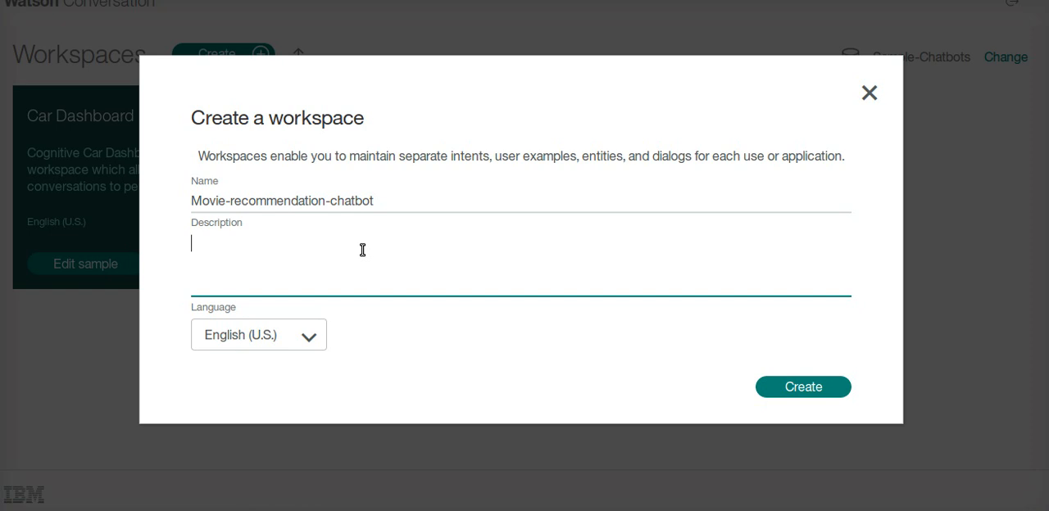
type("This is sample cahr")
key("BackSpace")
key("BackSpace")
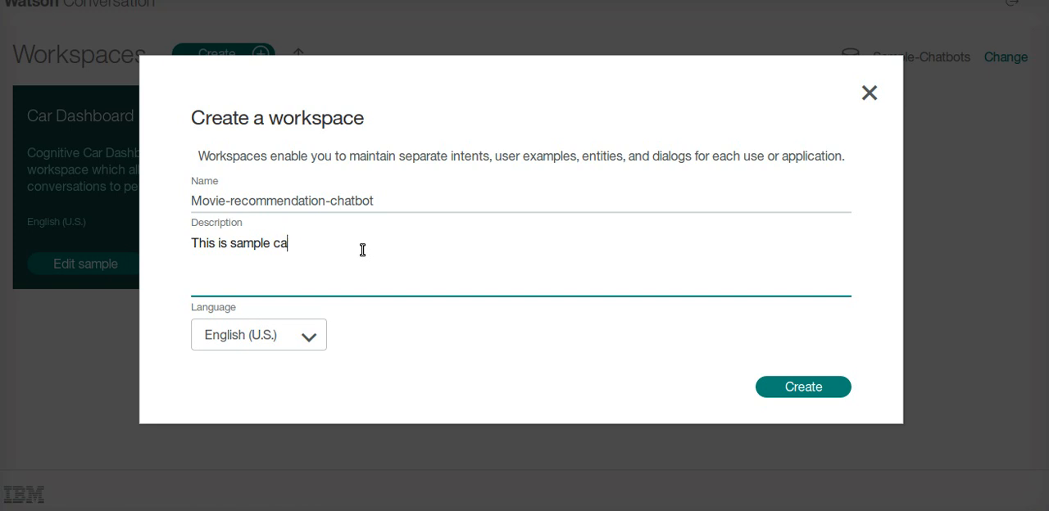
key("BackSpace")
type("hatbot for ")
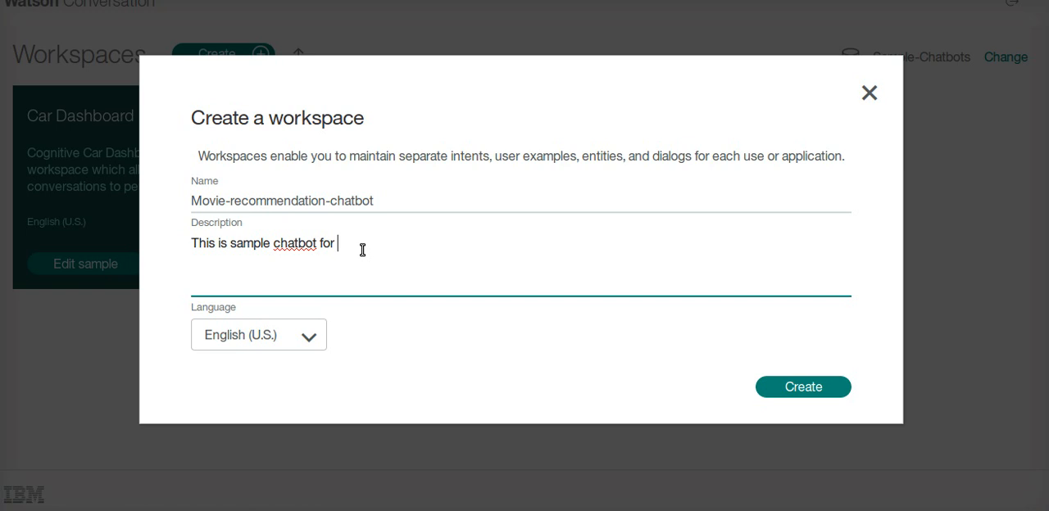
type("discussing mov")
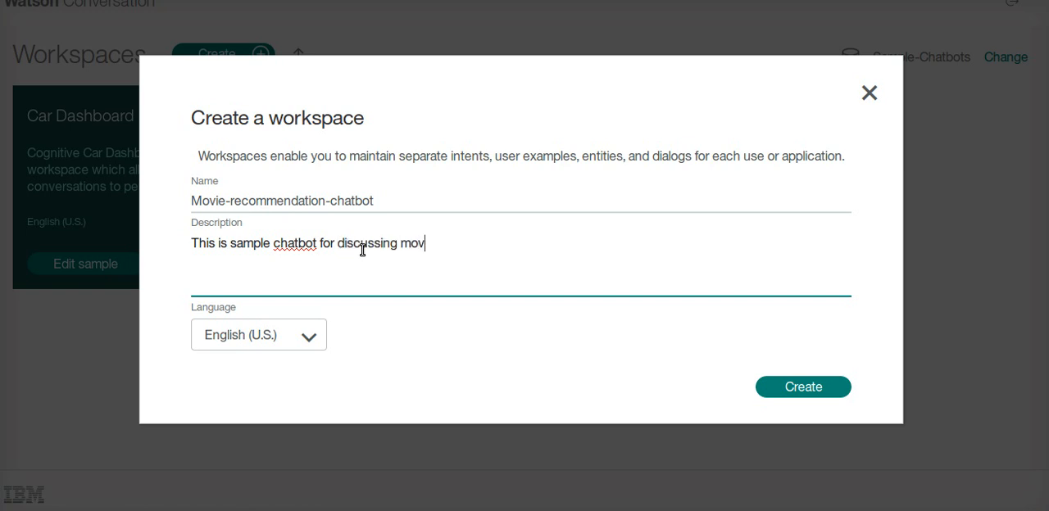
key("BackSpace")
key("BackSpace")
key("BackSpace")
type("about movies")
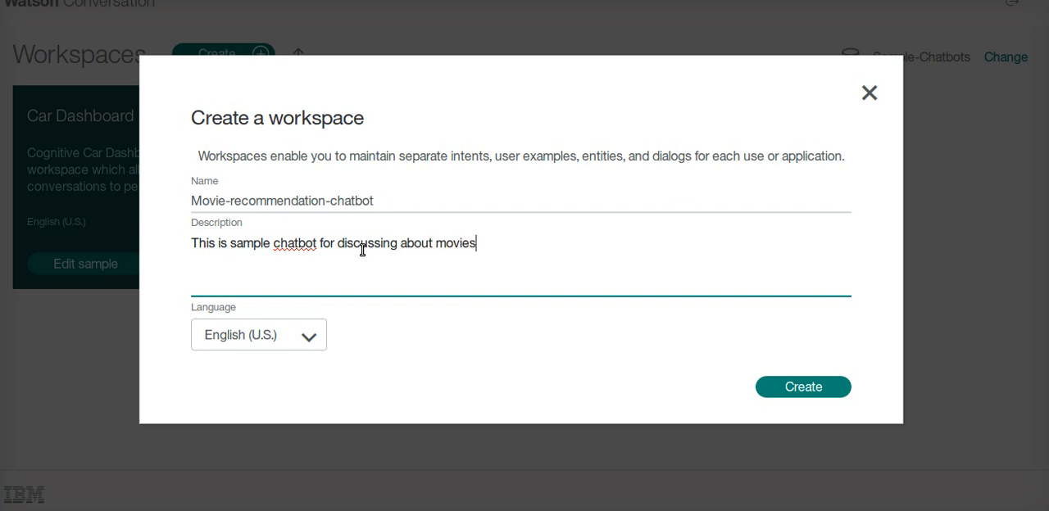
left_click(780, 395)
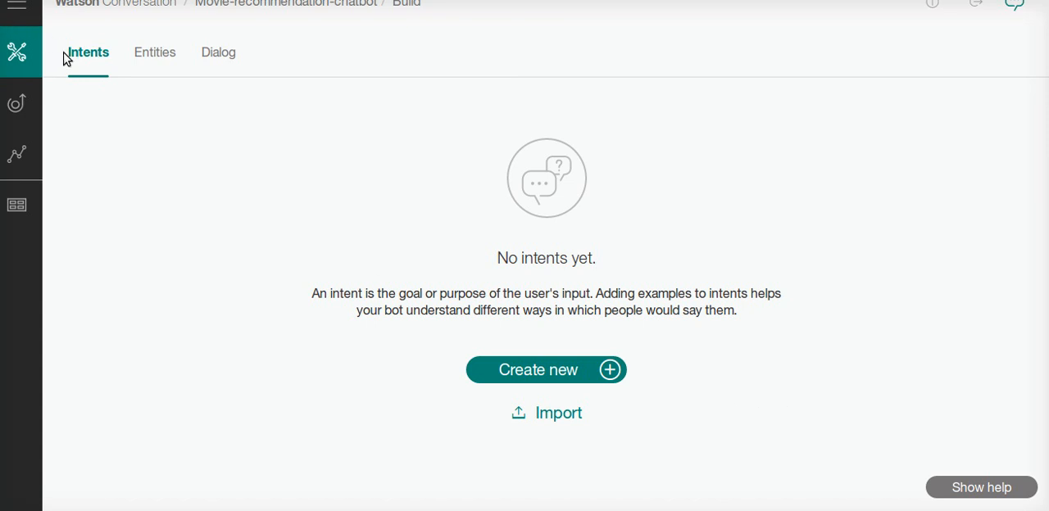
Examine the Entities, Dialog and Intents sections of the new workspace
left_click(152, 61)
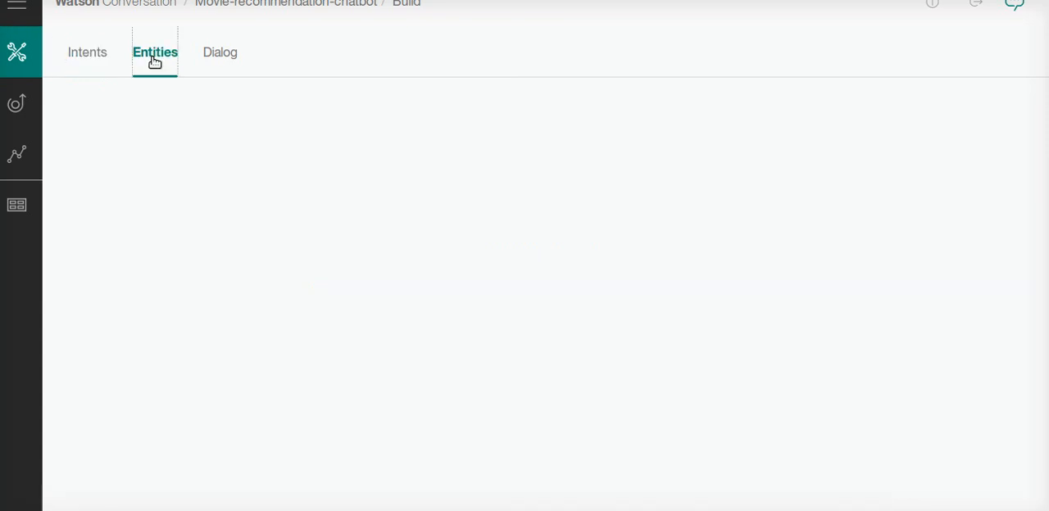
left_click(222, 54)
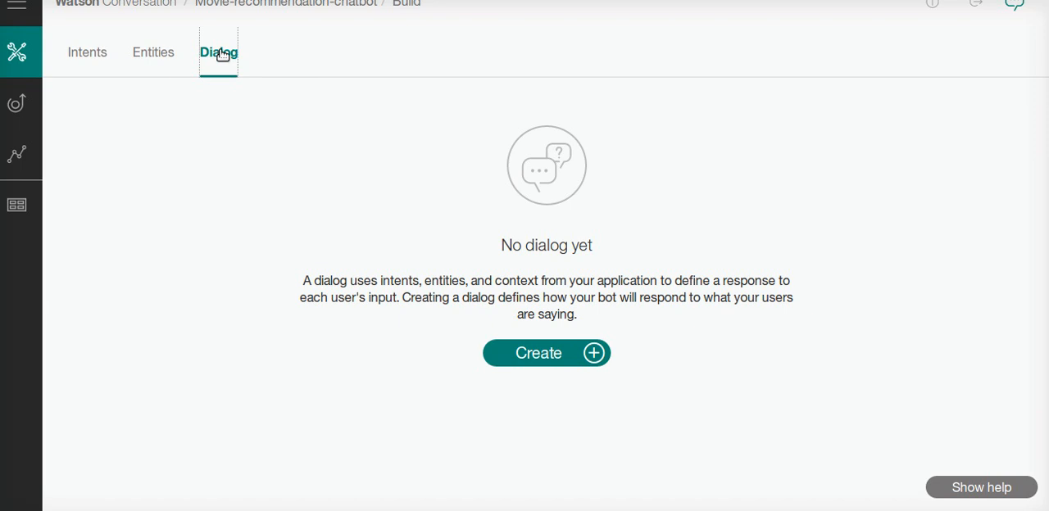
left_click(87, 48)
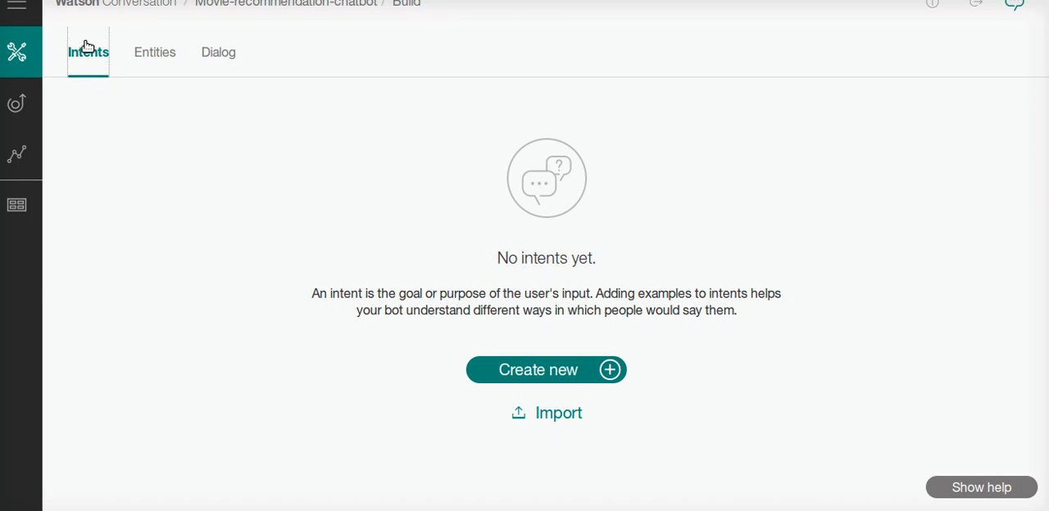
left_click(153, 56)
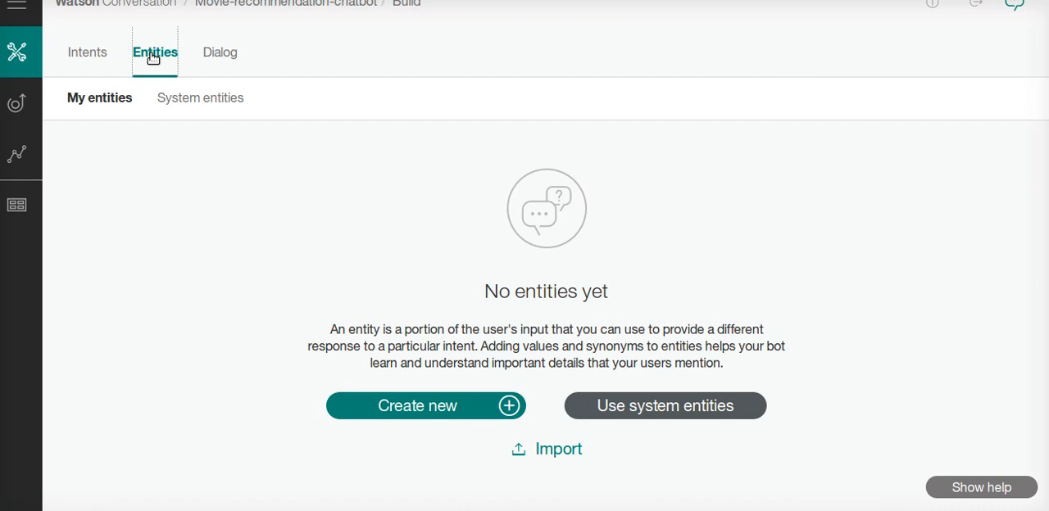
Start a new intent in the workspace and name it Greeting
left_click(75, 59)
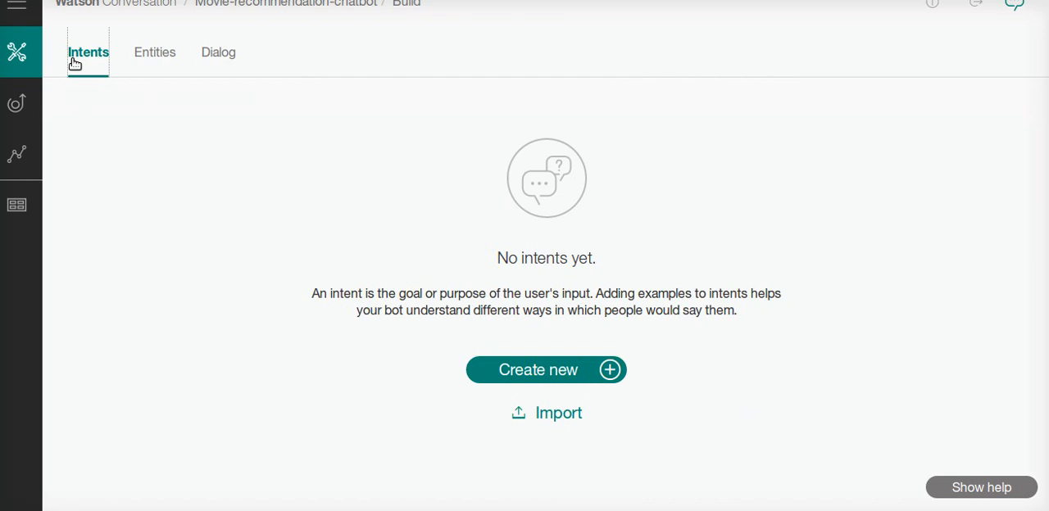
left_click(574, 370)
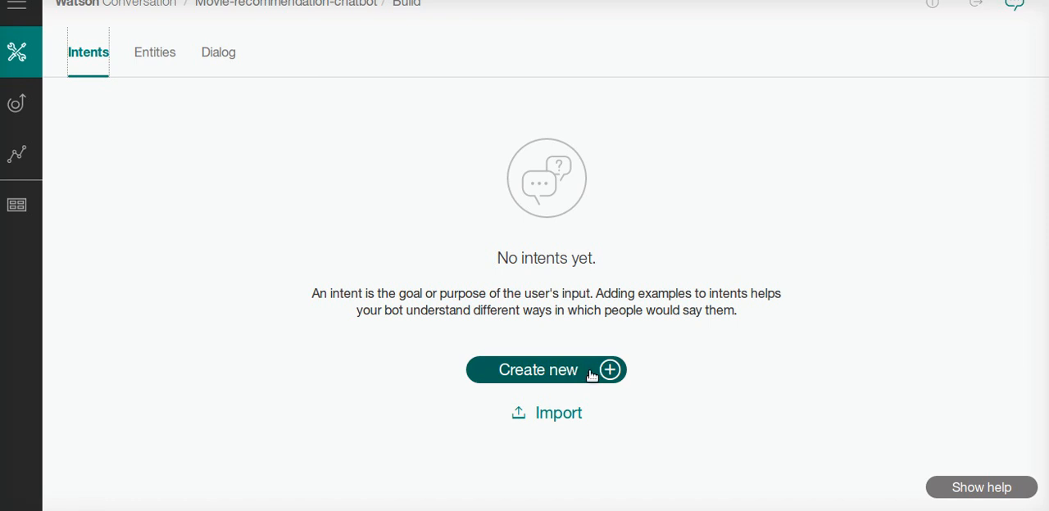
left_click(592, 374)
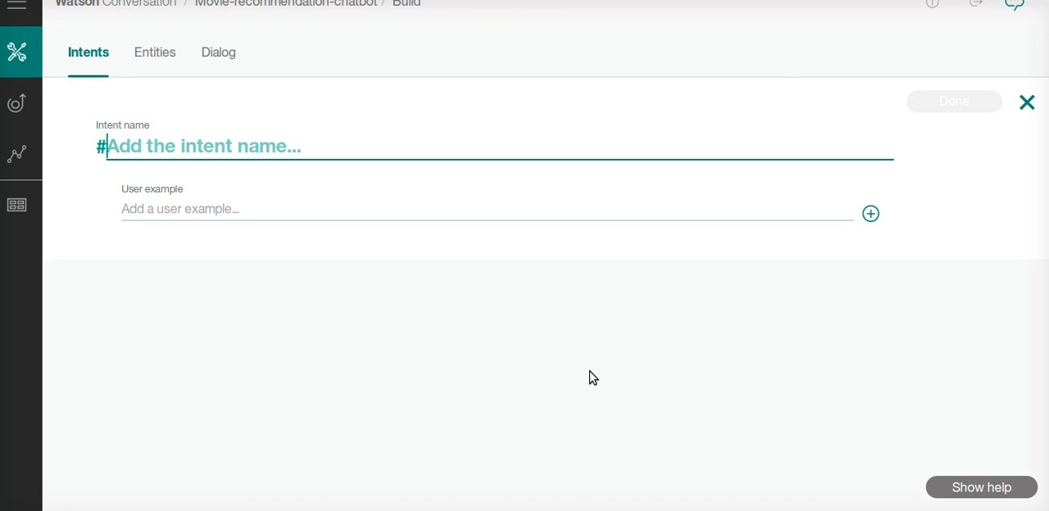
type("Gree")
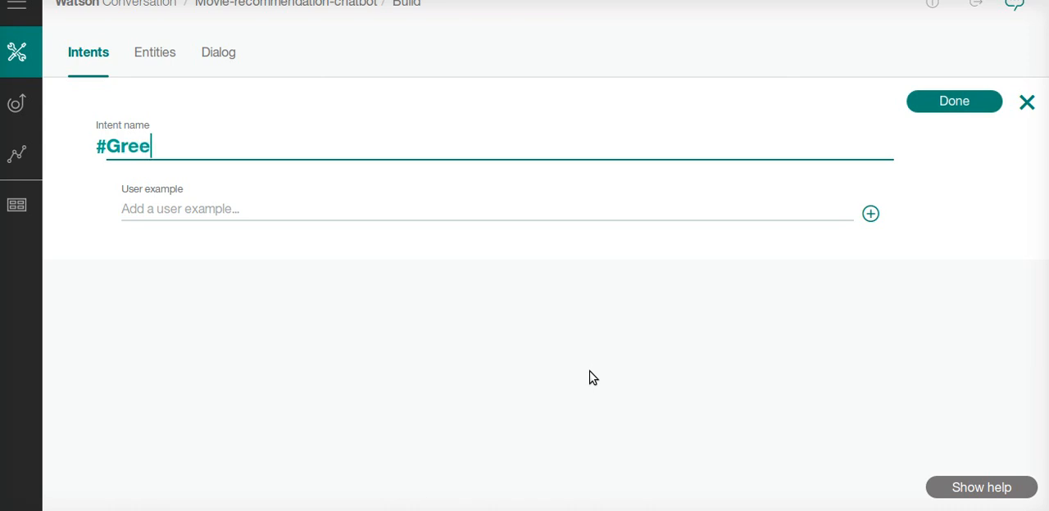
type("ting fr")
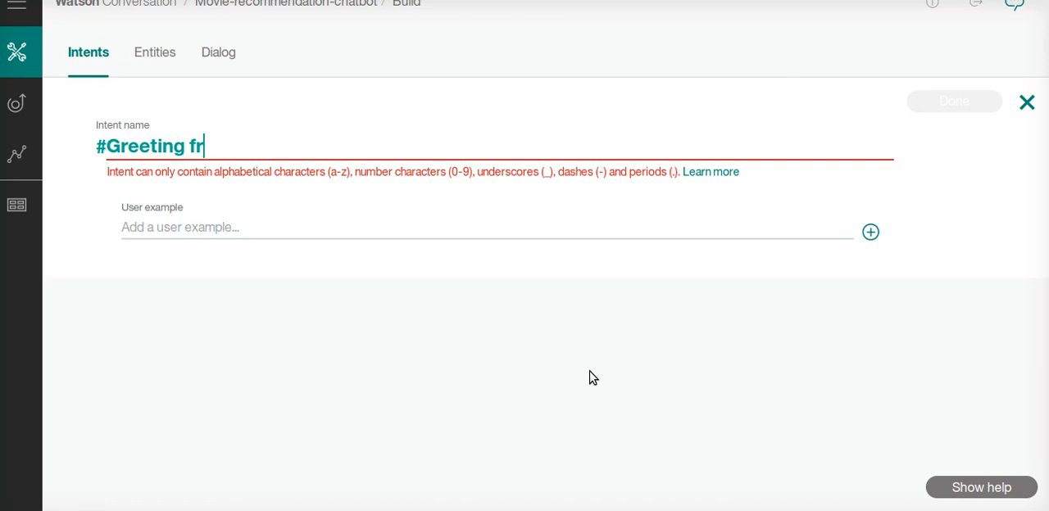
key("BackSpace")
key("BackSpace")
key("BackSpace")
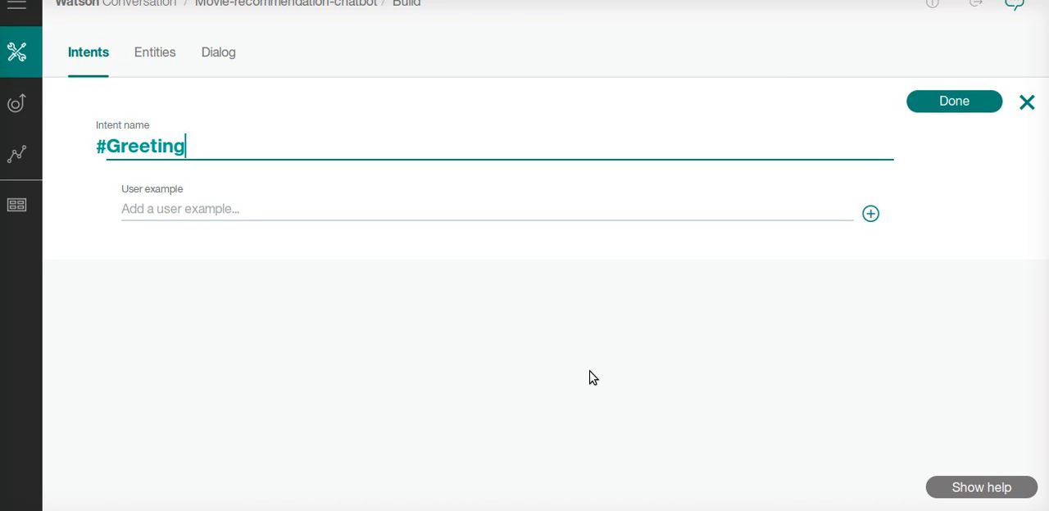
Add the user examples "Hi", "Hello" and "How are you?" to the Greeting intent
left_click(511, 209)
type("Hi")
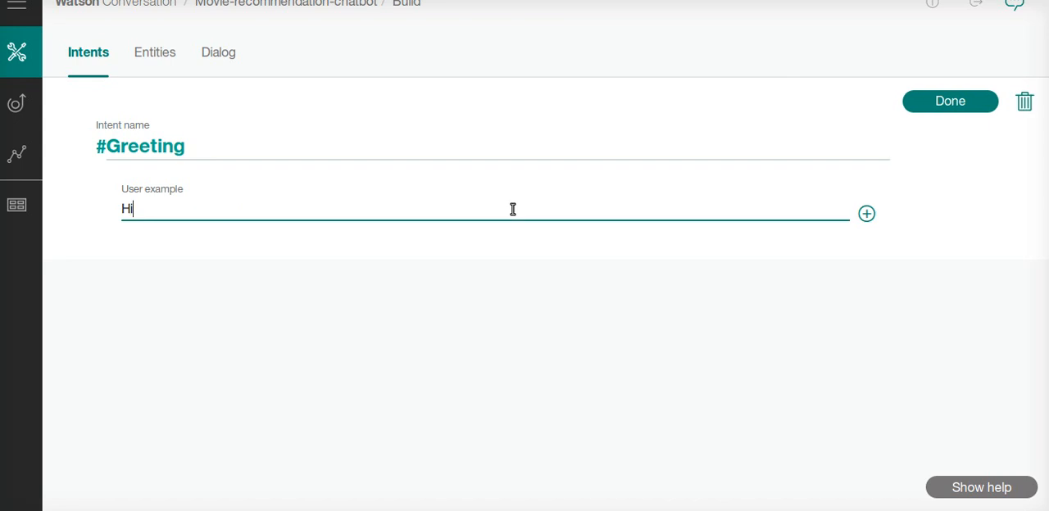
key("BackSpace")
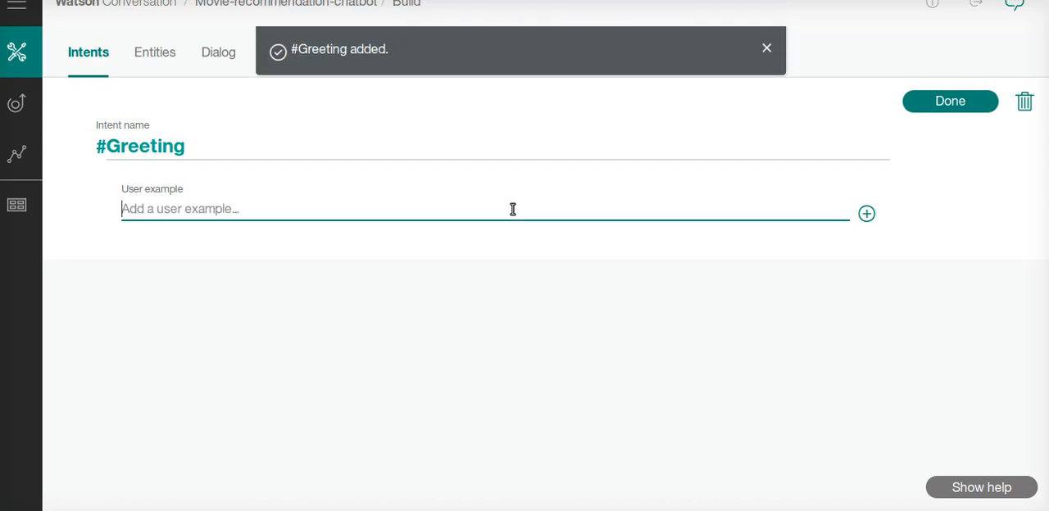
type("Hi")
key("Return")
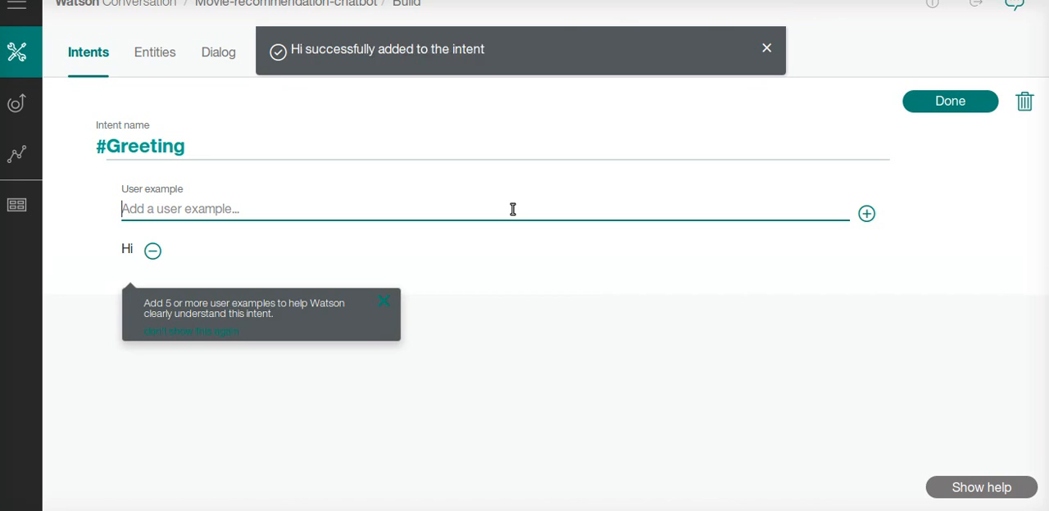
type("Hello")
key("Return")
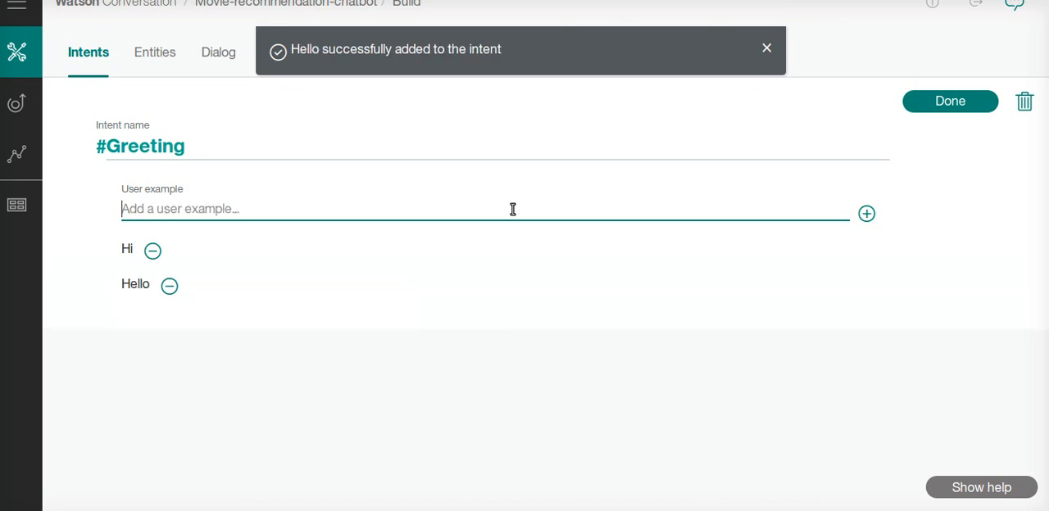
type("How are y")
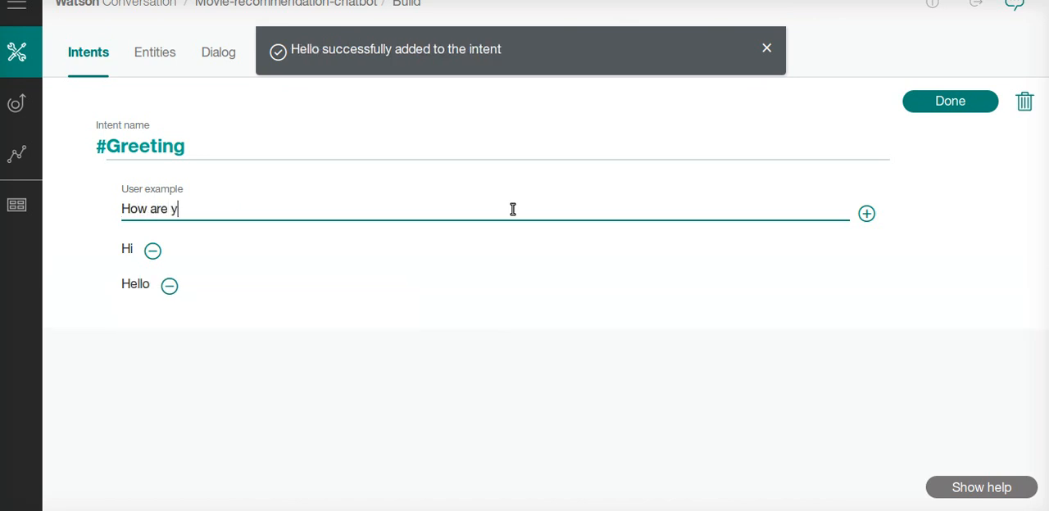
type("ou?")
key("Return")
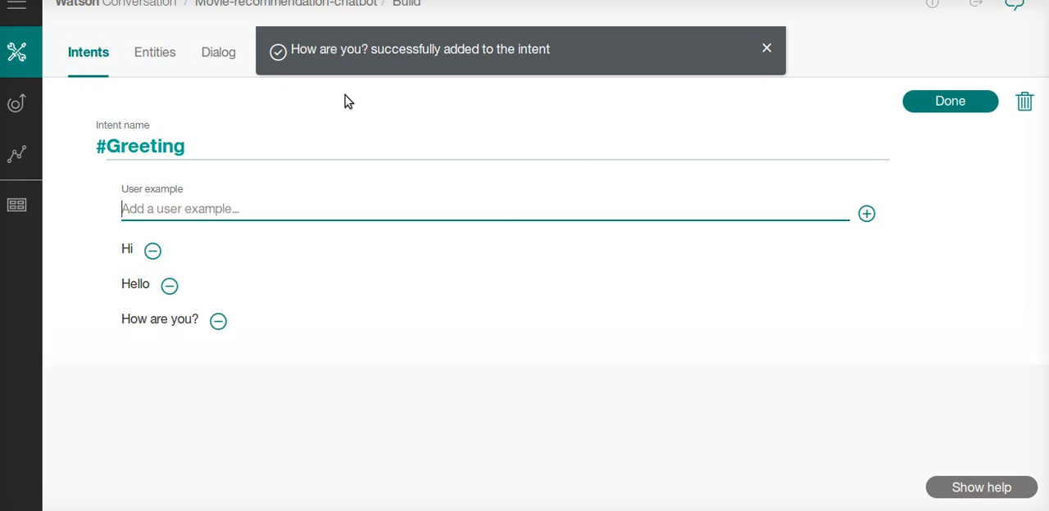
Rename the Greeting intent to Greetings and finish editing it
left_click(298, 145)
type("s")
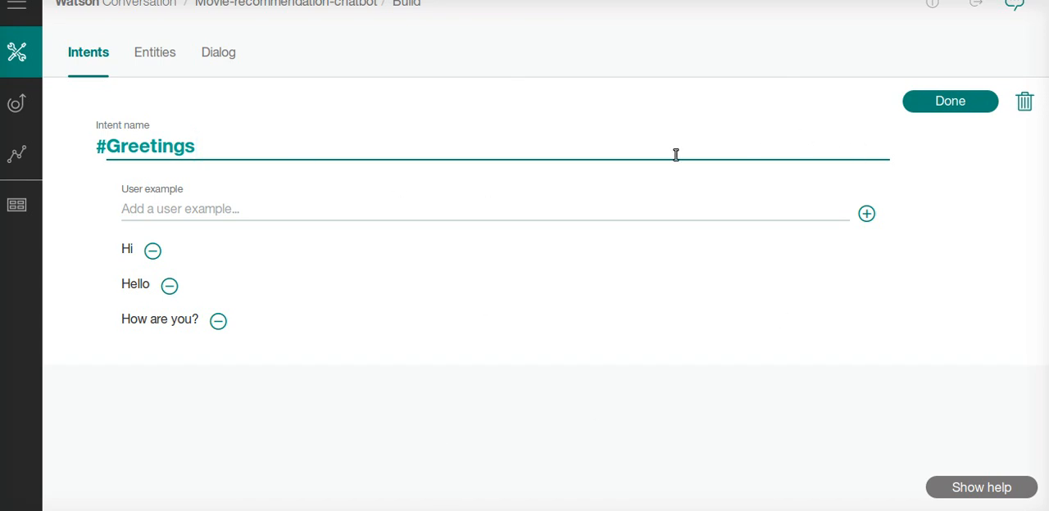
left_click(965, 103)
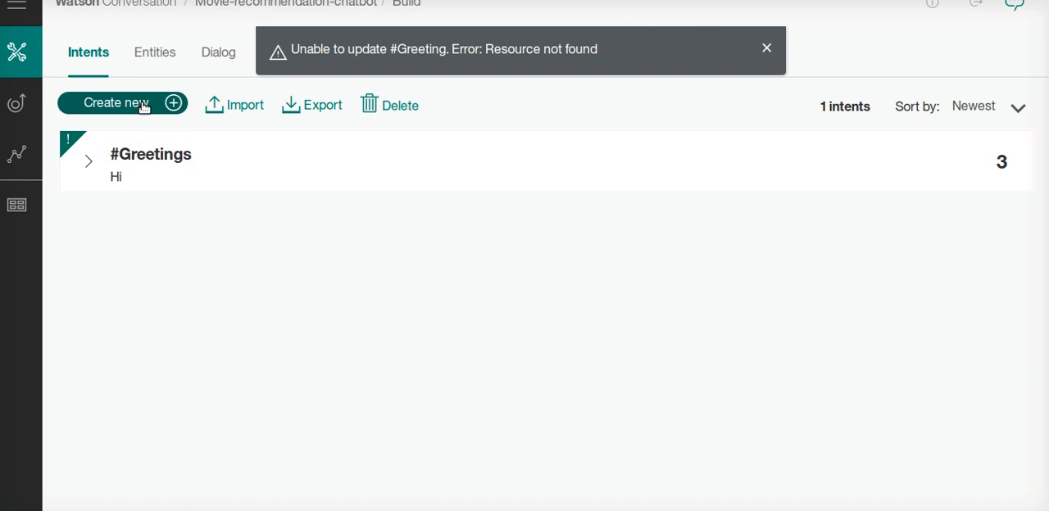
Start another new intent and name it Movies
left_click(115, 103)
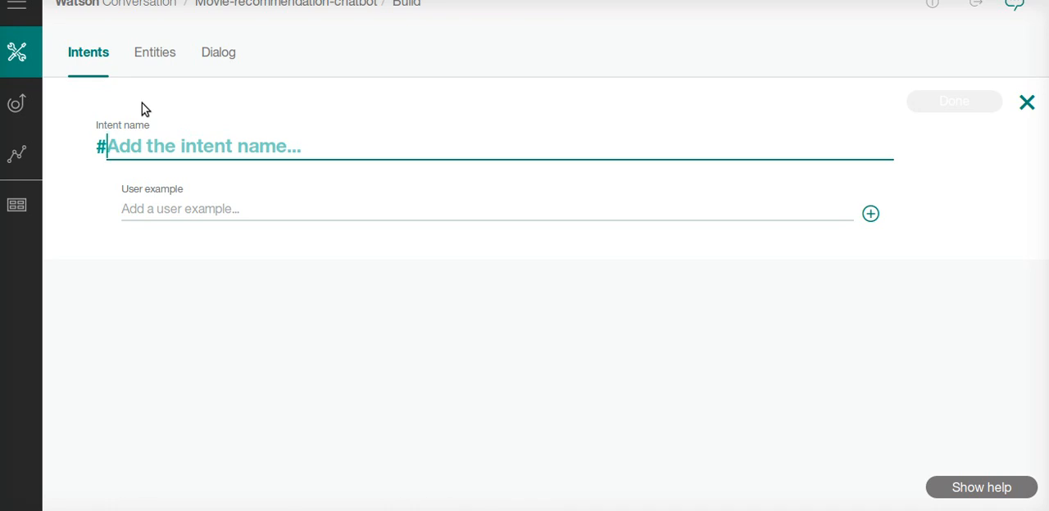
type("Ad")
key("BackSpace")
key("BackSpace")
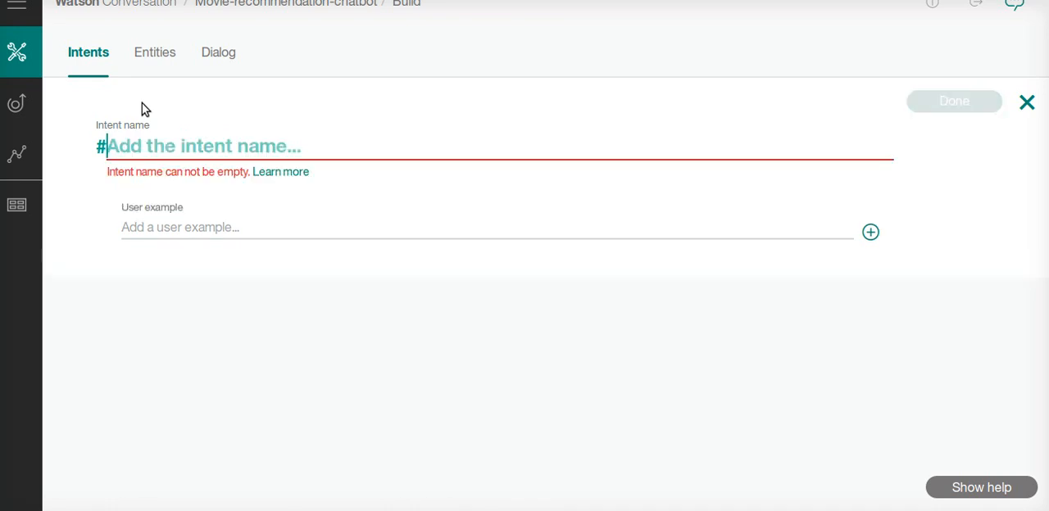
type("Movie")
type("s")
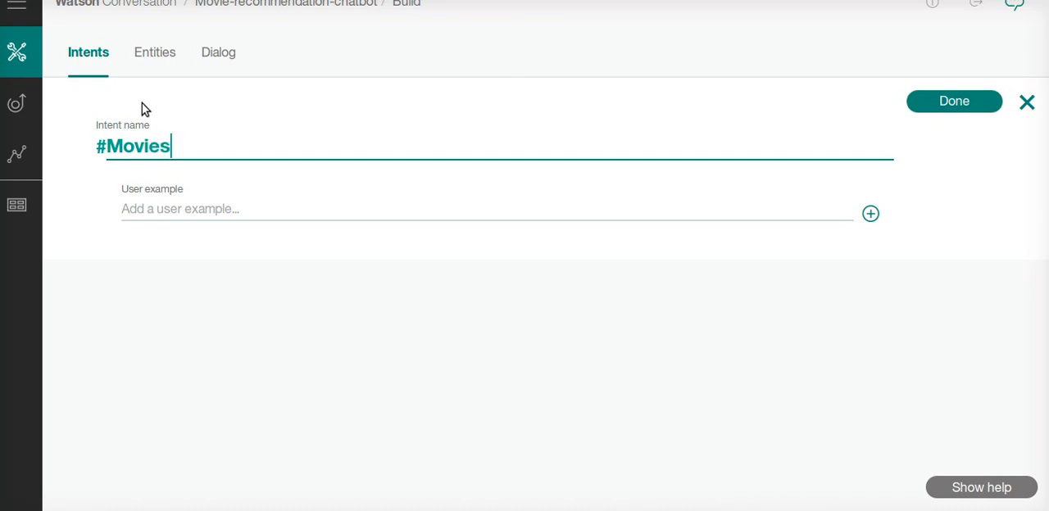
Add the user example "I want to see one movie" to the Movies intent
left_click(251, 208)
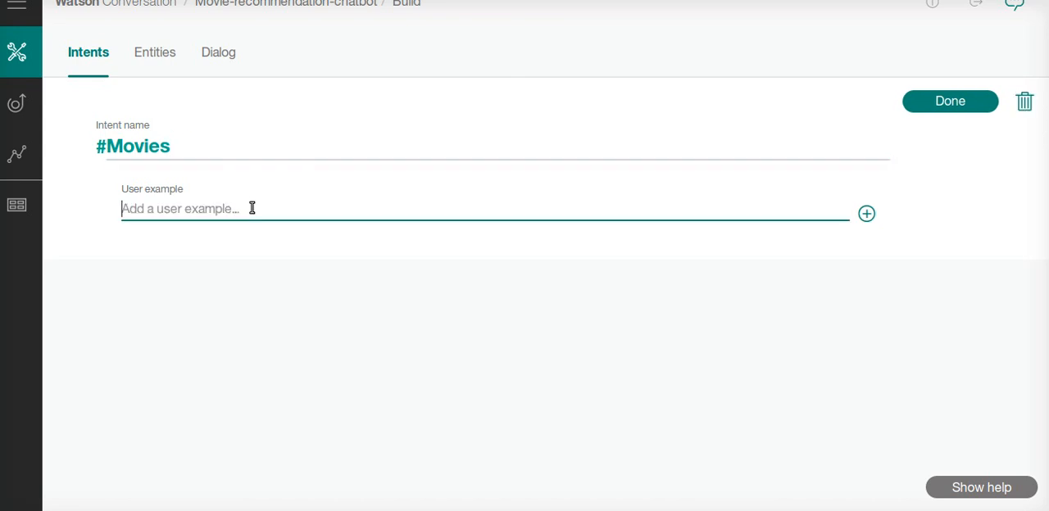
type("want")
key("Home")
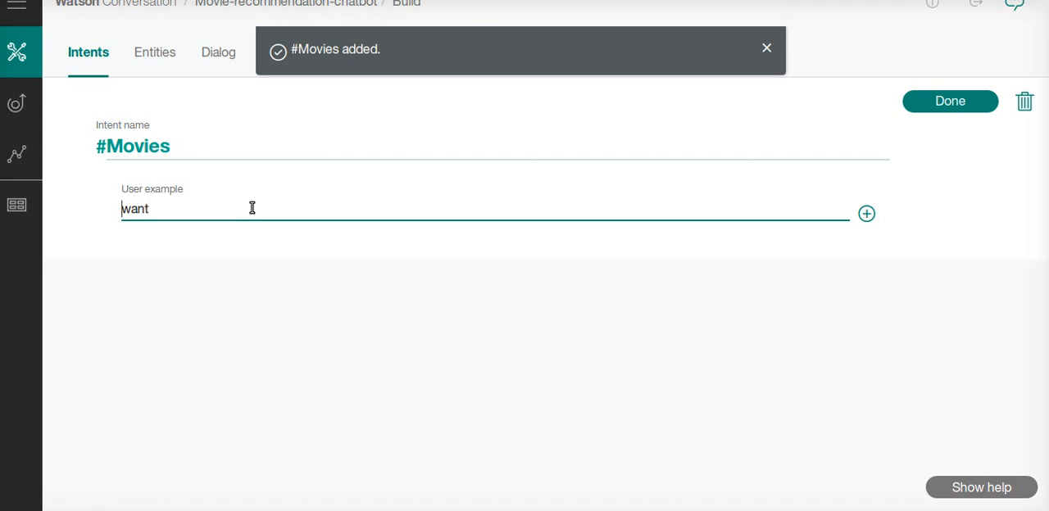
type("I")
key("End")
type("to see")
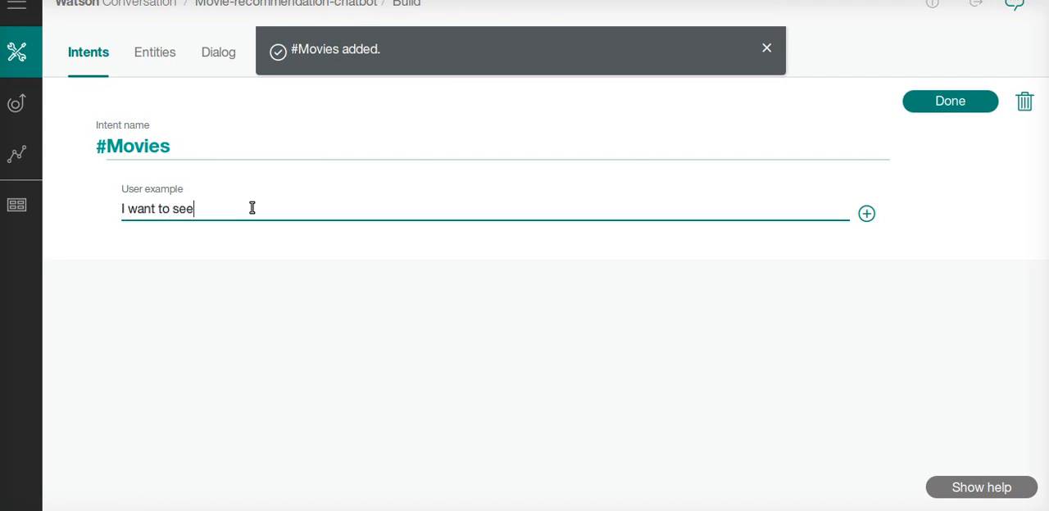
type(" one movi")
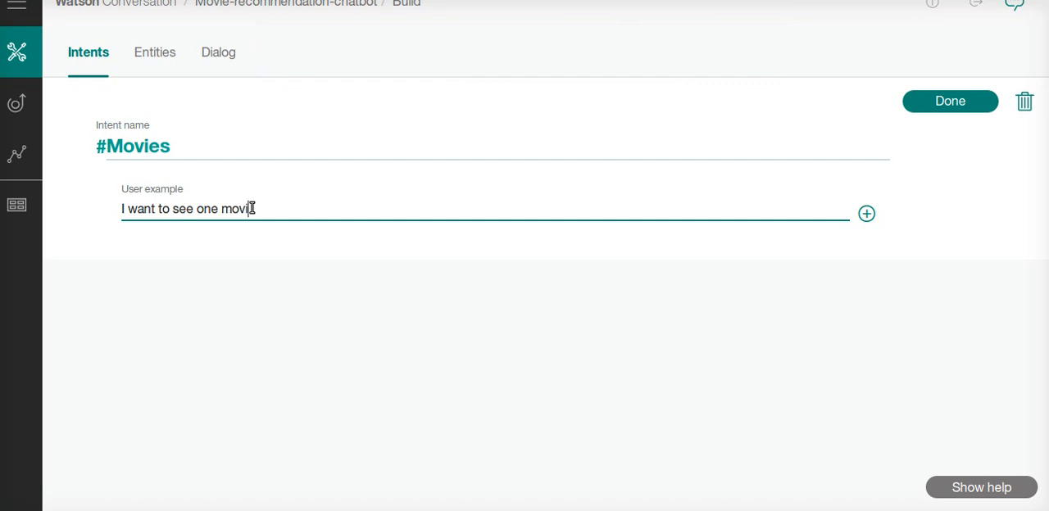
type("e")
key("Return")
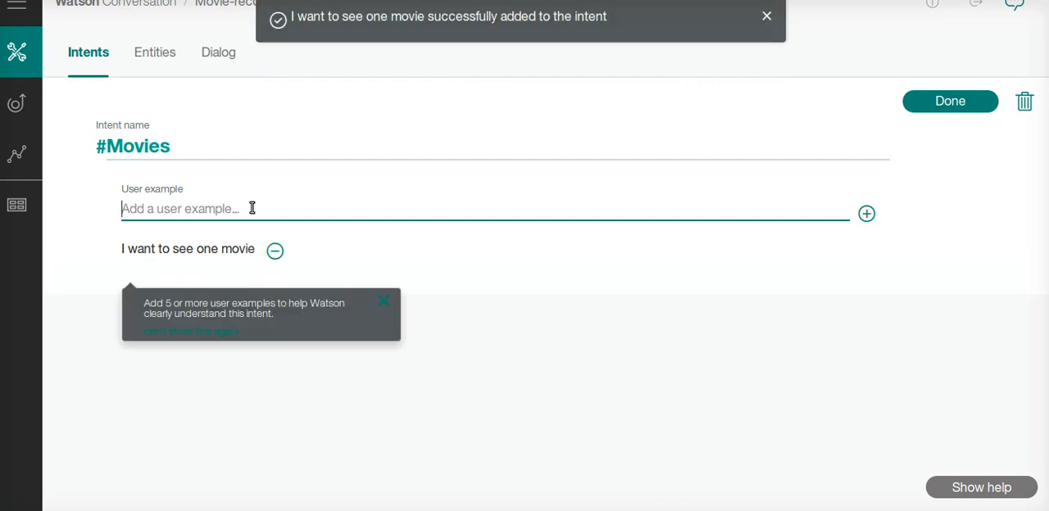
Add the user example "Can you suggest me about movies?" to the Movies intent and finish editing it
type("Can y")
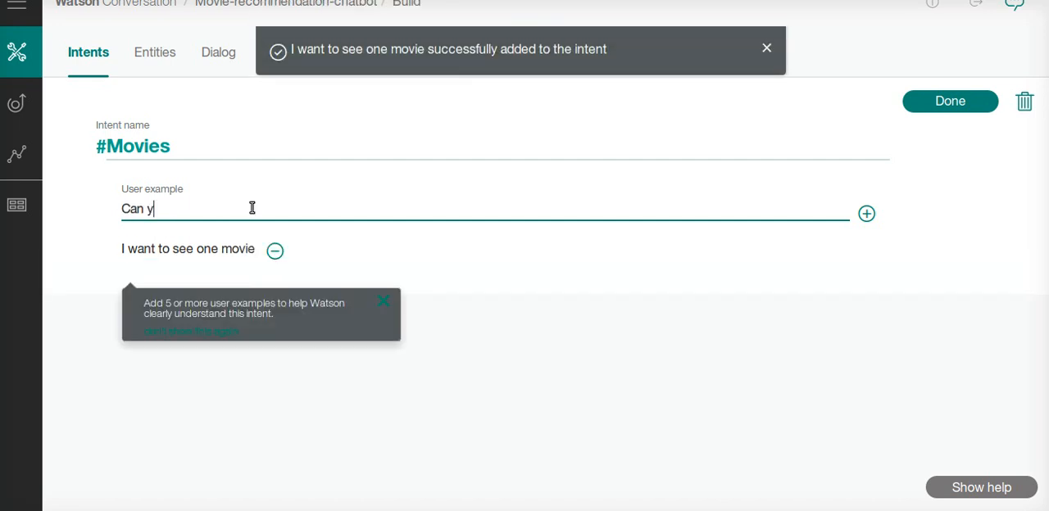
type("ou suggest m")
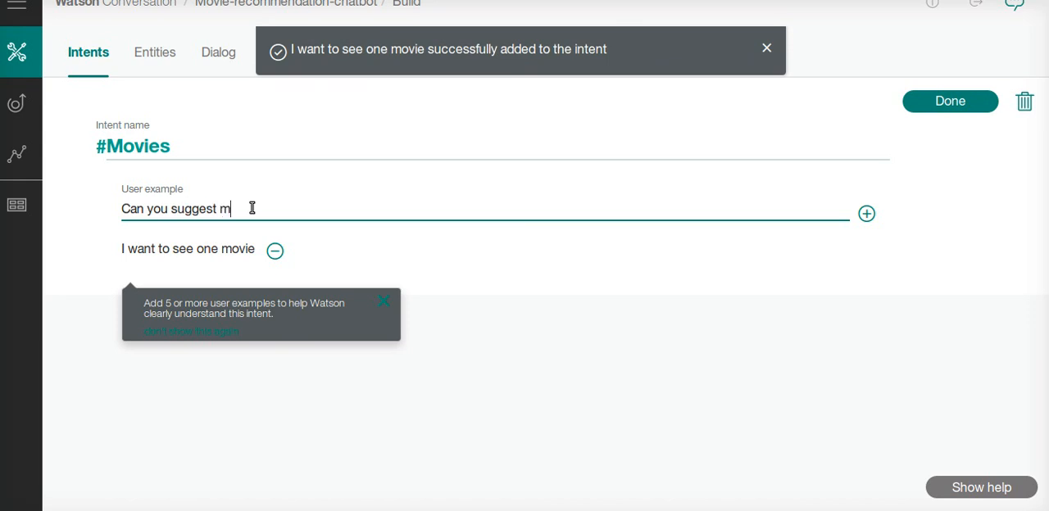
type("e about mo")
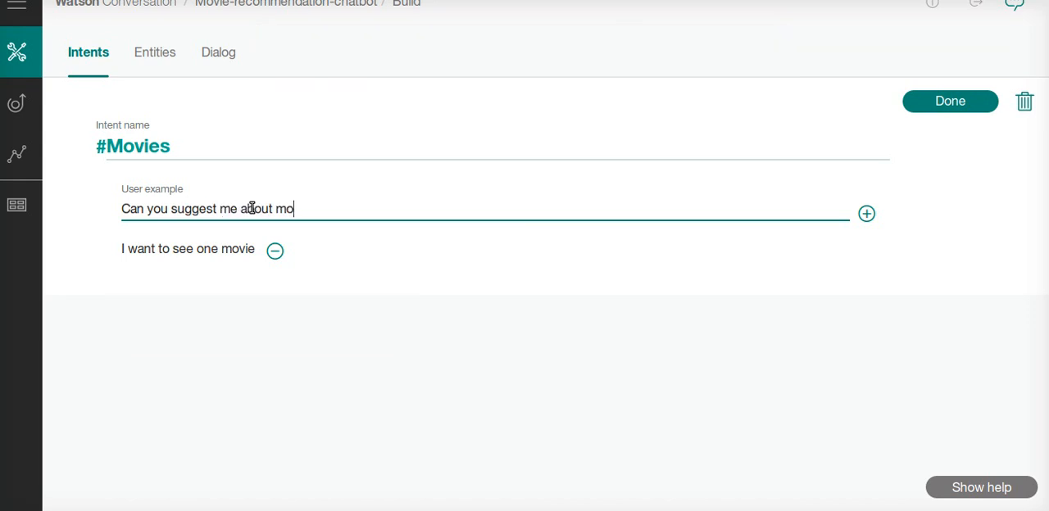
type("vies?")
key("Return")
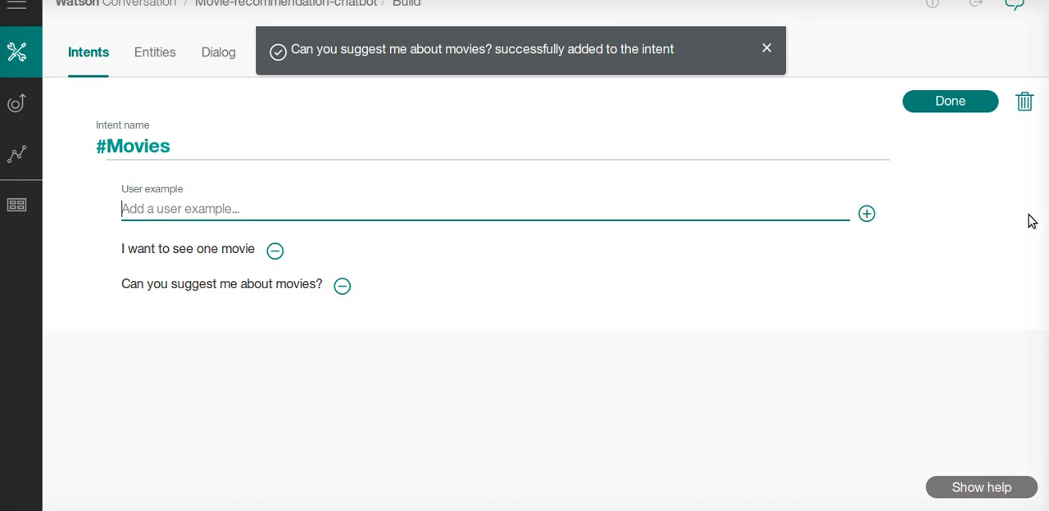
left_click(970, 104)
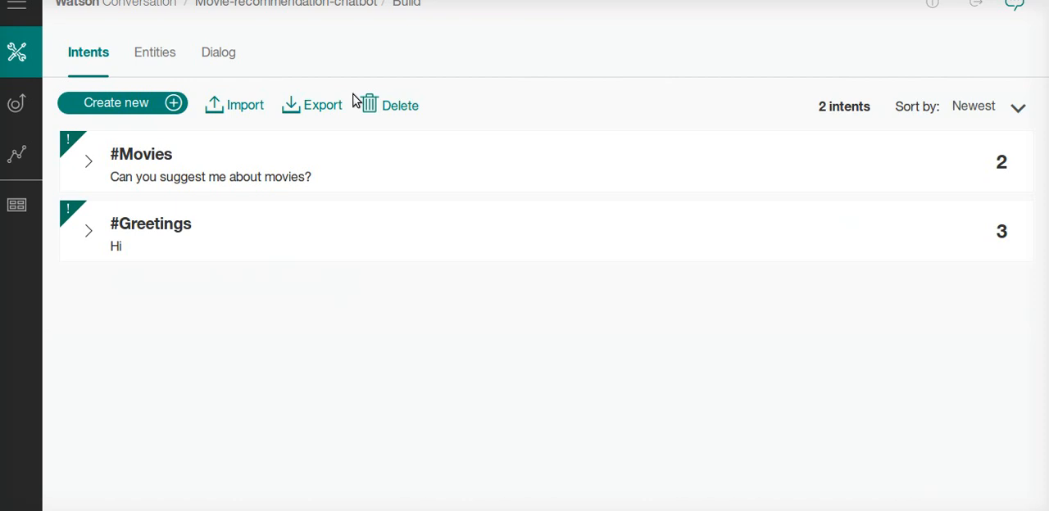
Start another new intent and name it Adventure
left_click(136, 108)
type("Ad")
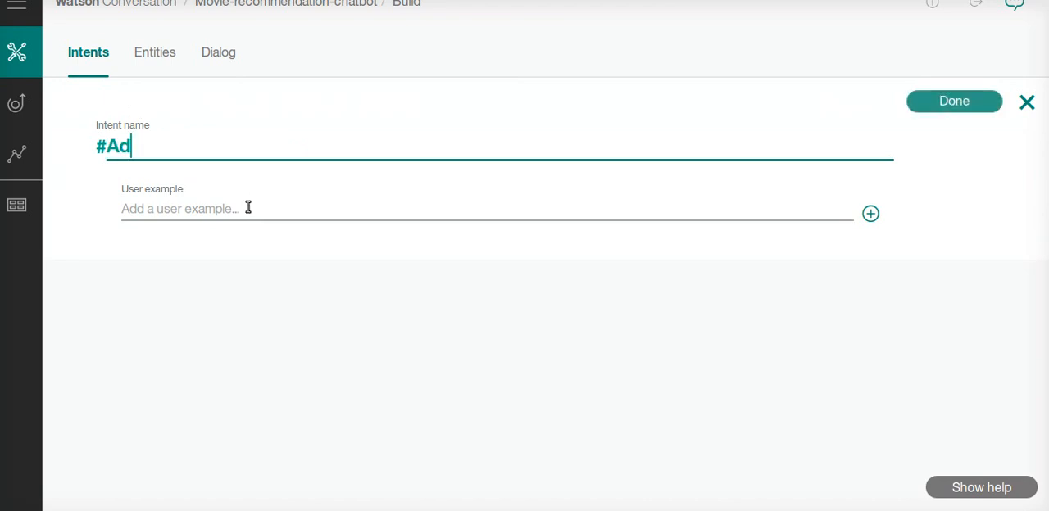
type("venture")
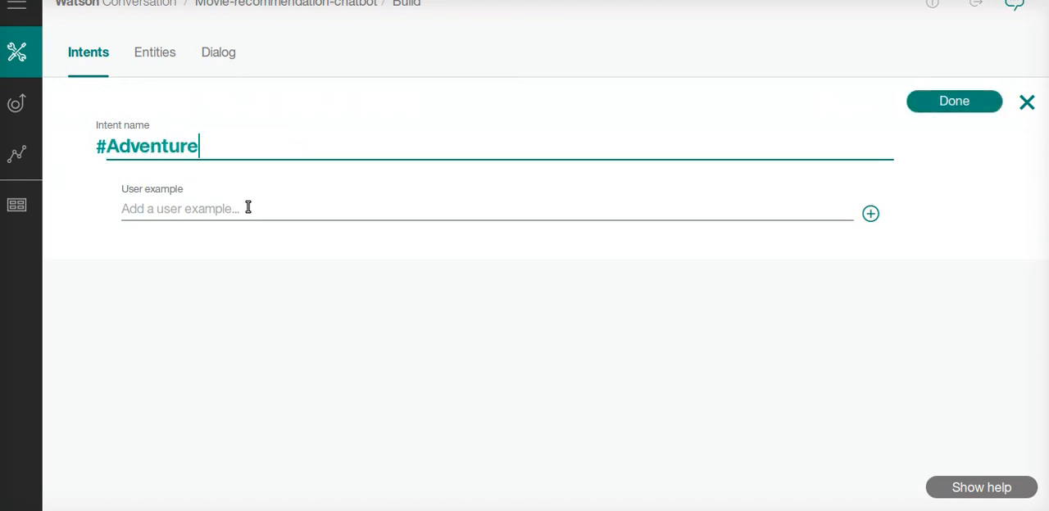
Add the user examples "I like adventure movies" and "I like adventures" to the Adventure intent and finish editing it
left_click(249, 207)
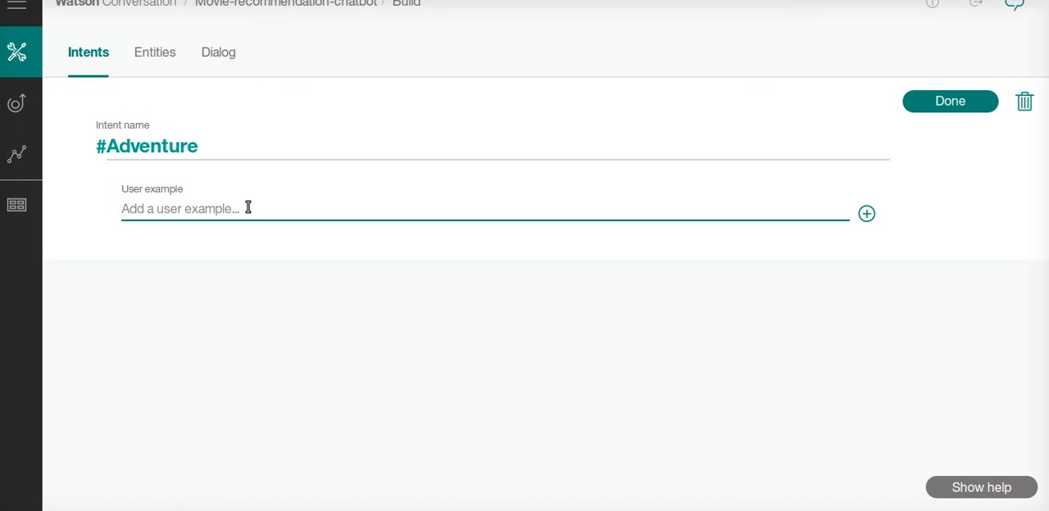
type("I like ad")
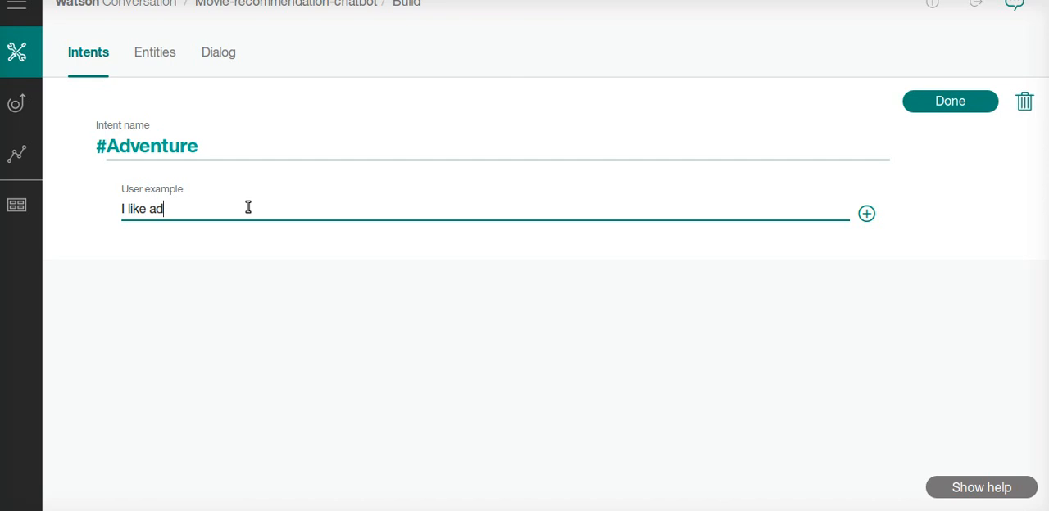
type("venture movies")
key("Return")
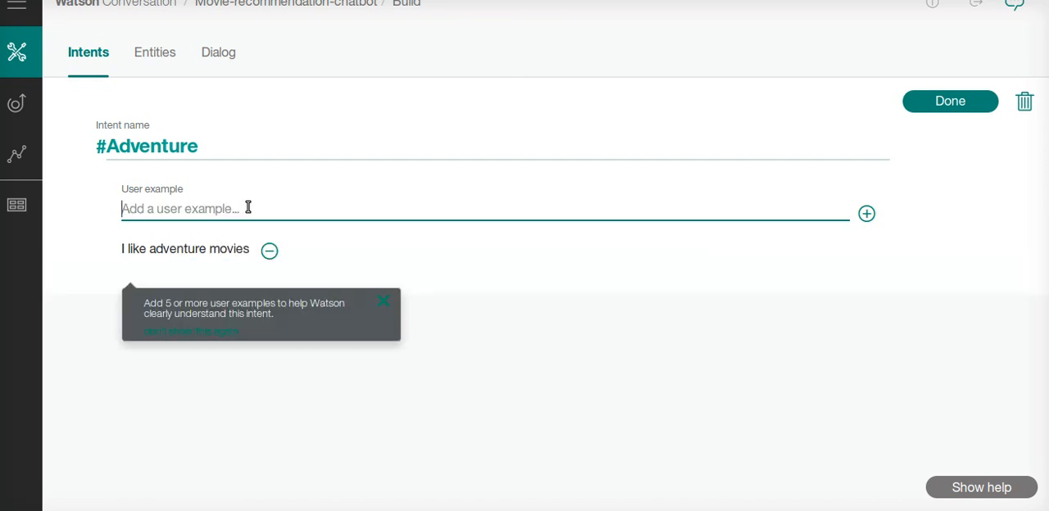
type("I")
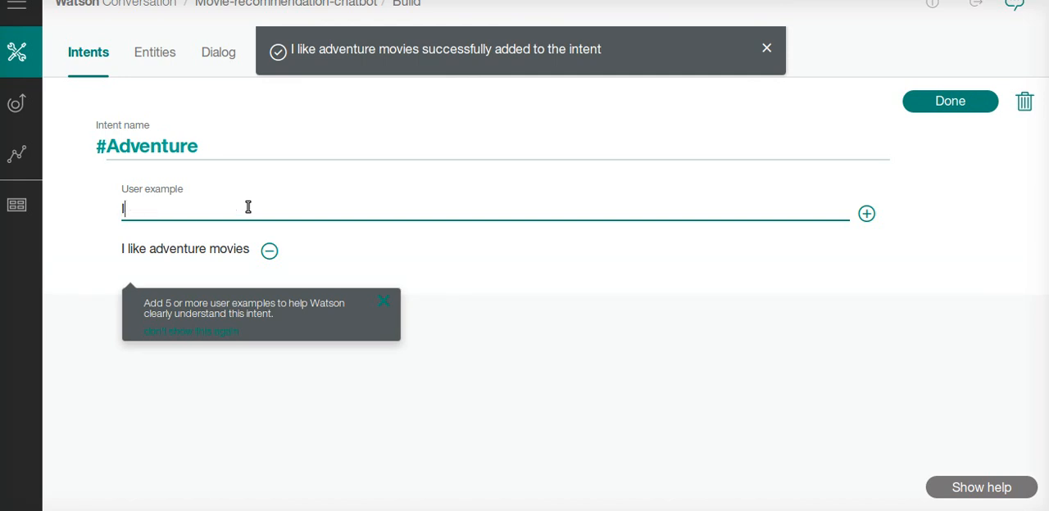
type(" like adventures")
key("Return")
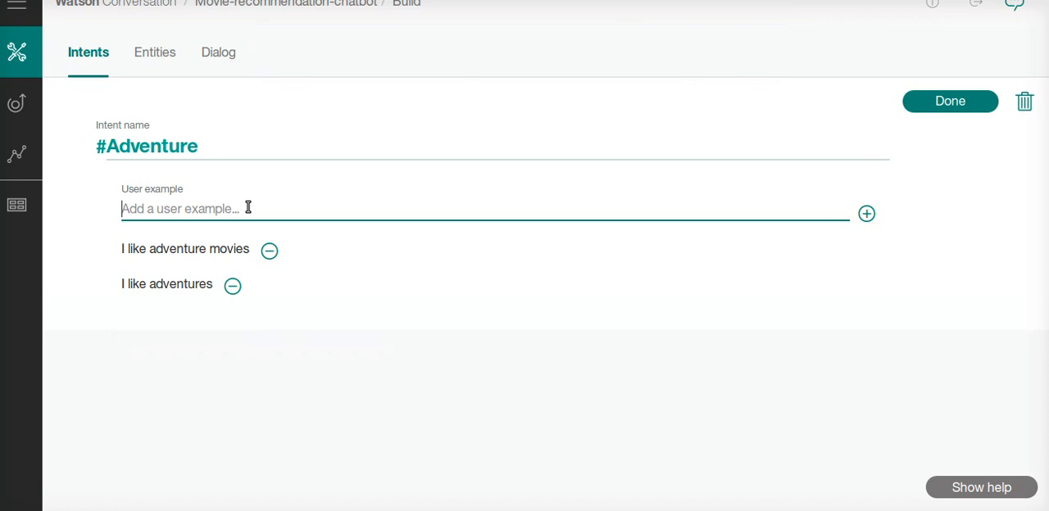
left_click(966, 103)
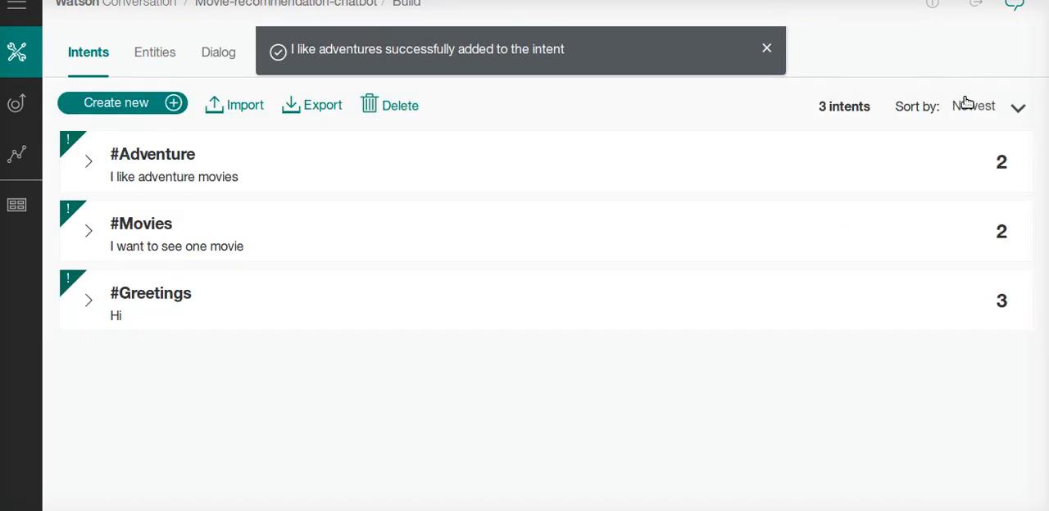
Create a new intent named SciFi and add the user example "I like scifi movies" to it
left_click(156, 107)
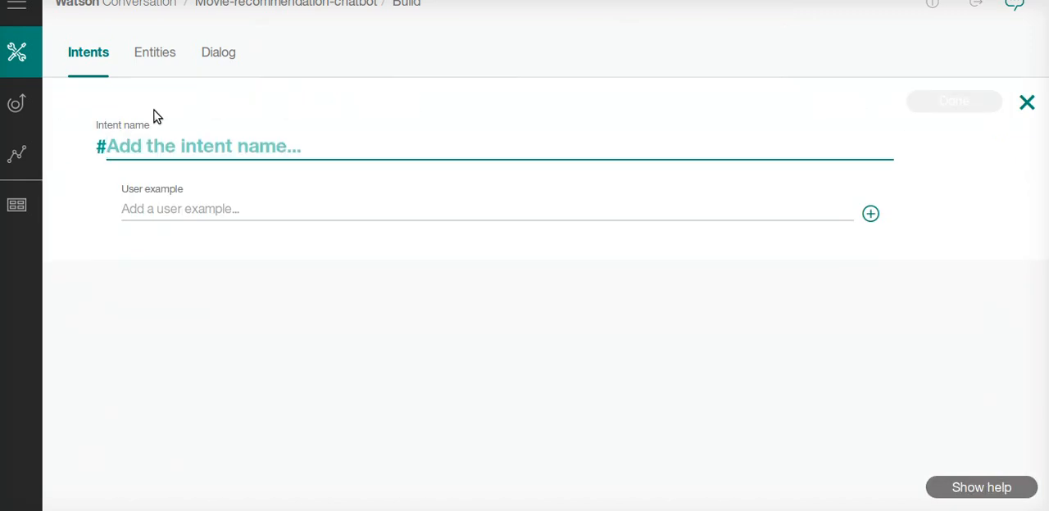
type("SciFi")
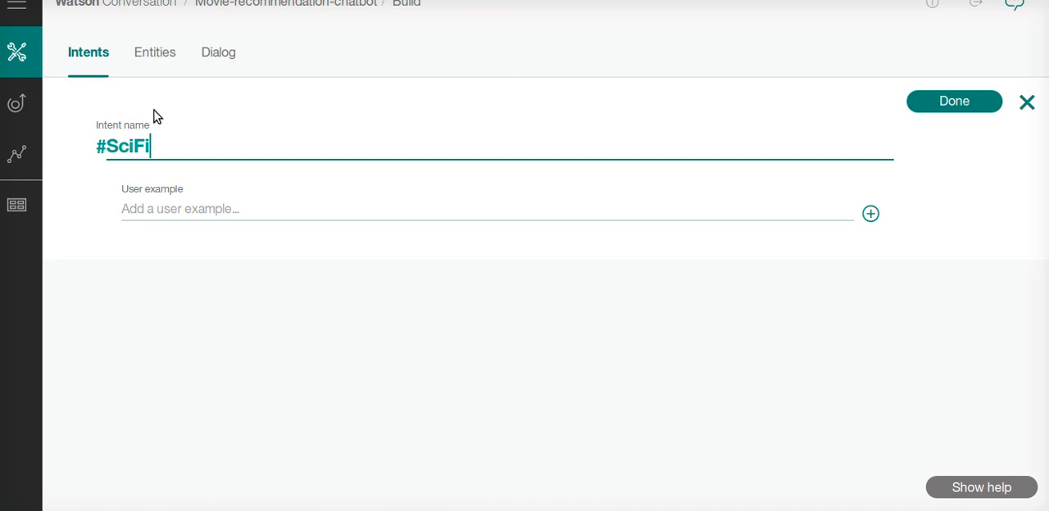
left_click(210, 207)
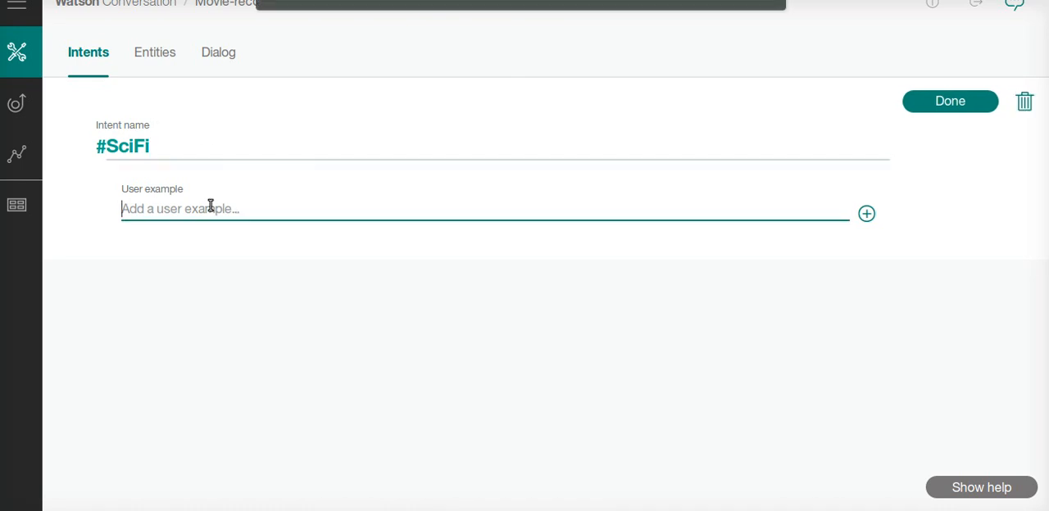
type("I like ")
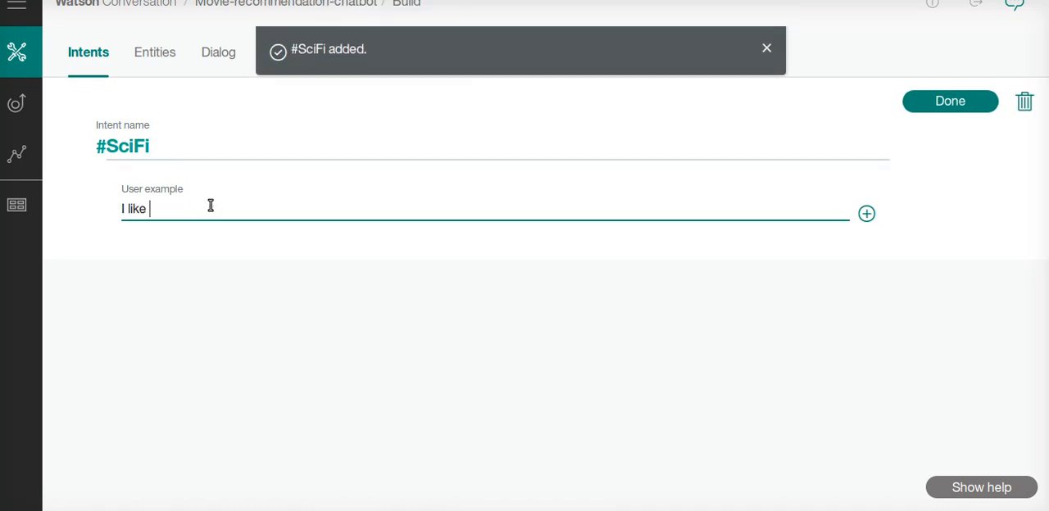
type("scifi movies")
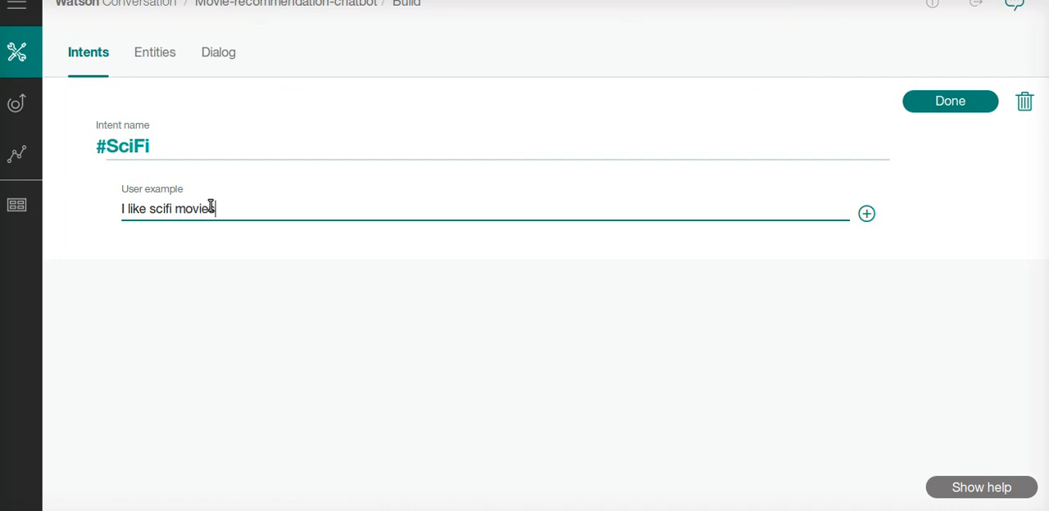
key("Return")
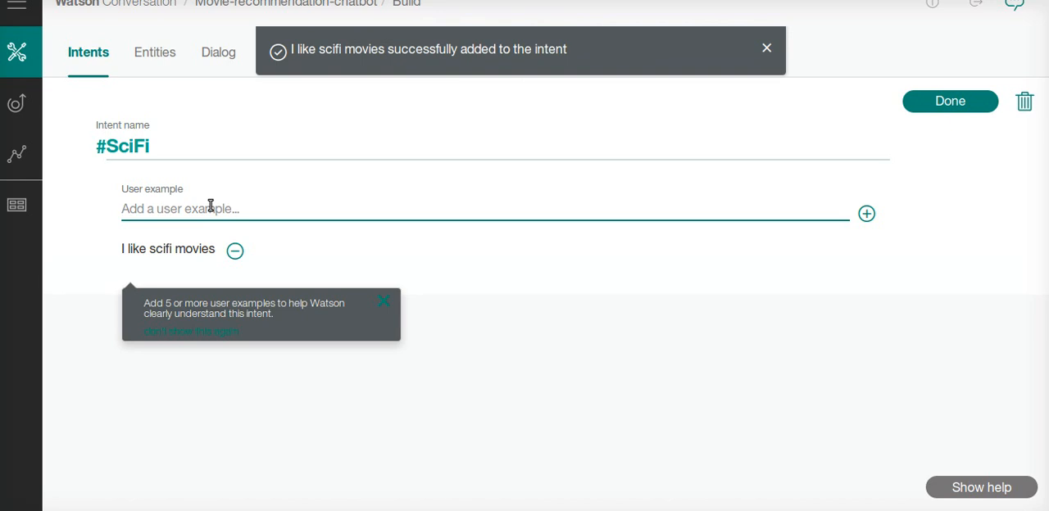
Add the user example "I like science fiction movies" to the SciFi intent and finish editing it
type("I like sc")
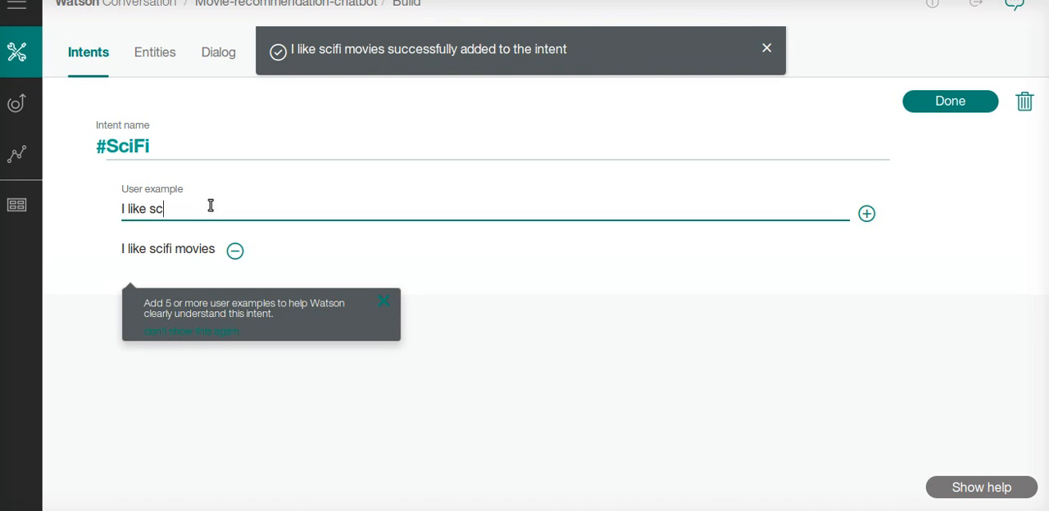
type("ience fiction ")
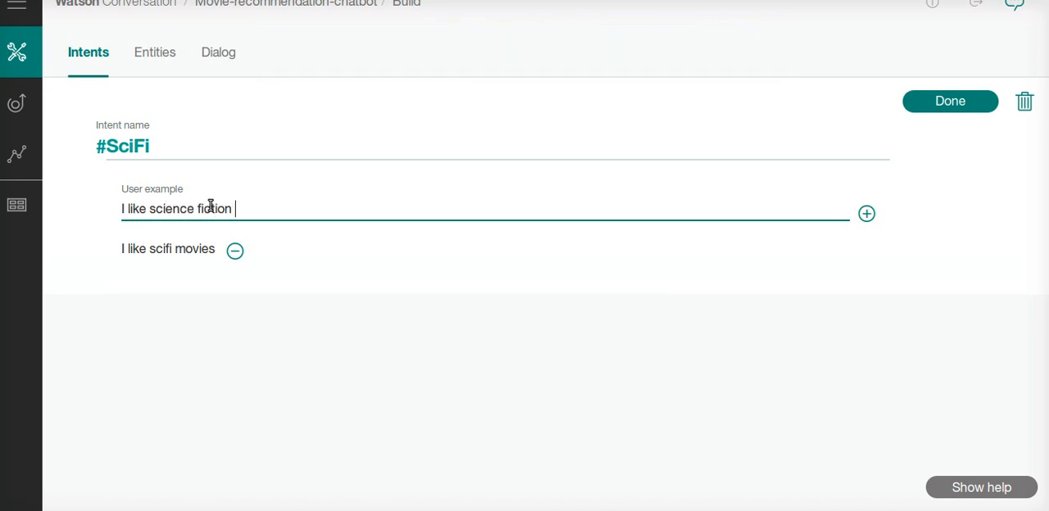
type("movies")
key("Return")
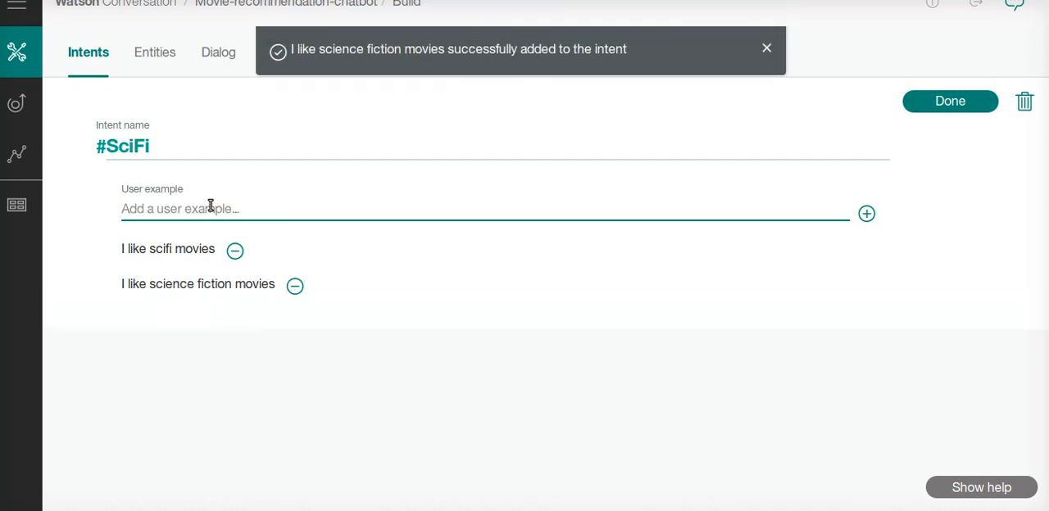
left_click(950, 101)
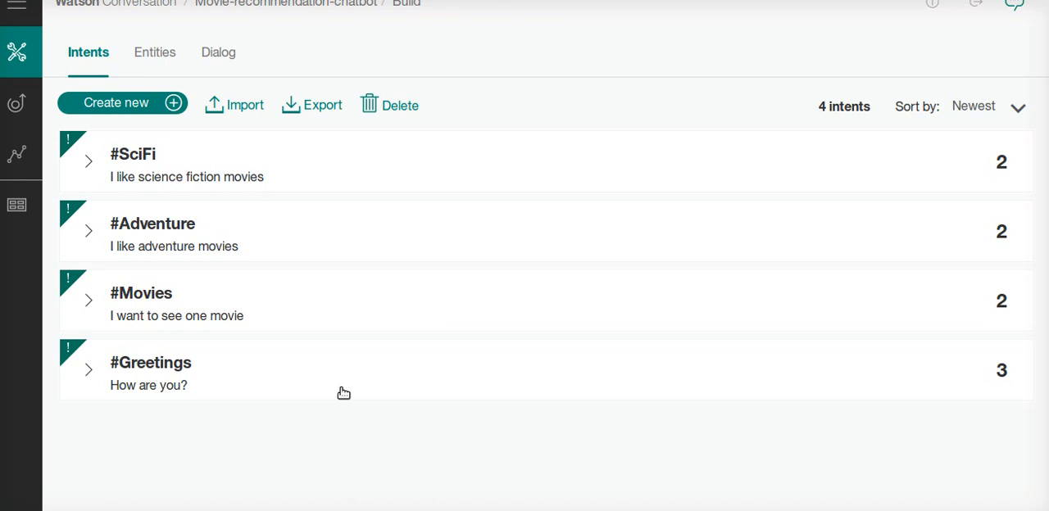
Switch from intents to entities and create a new entity named City
left_click(155, 61)
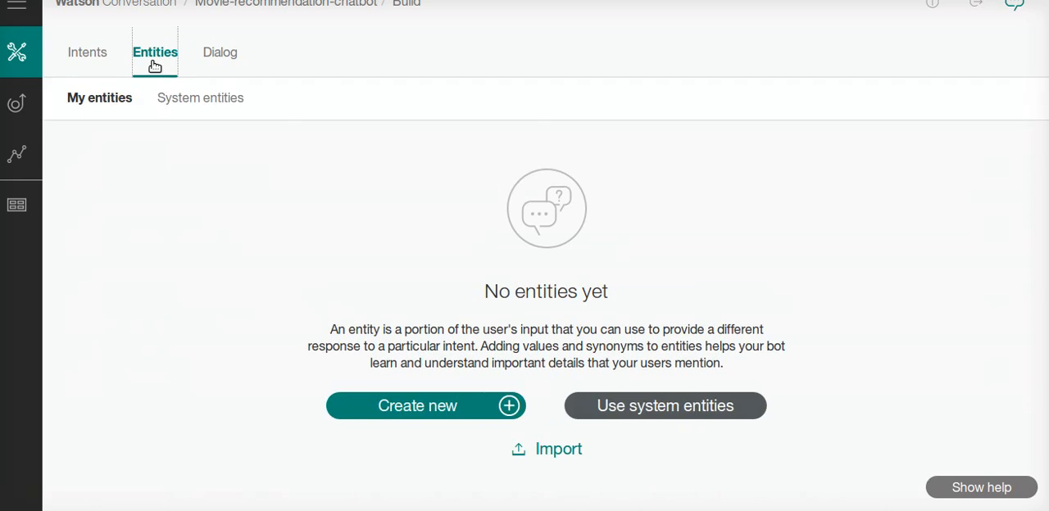
left_click(436, 404)
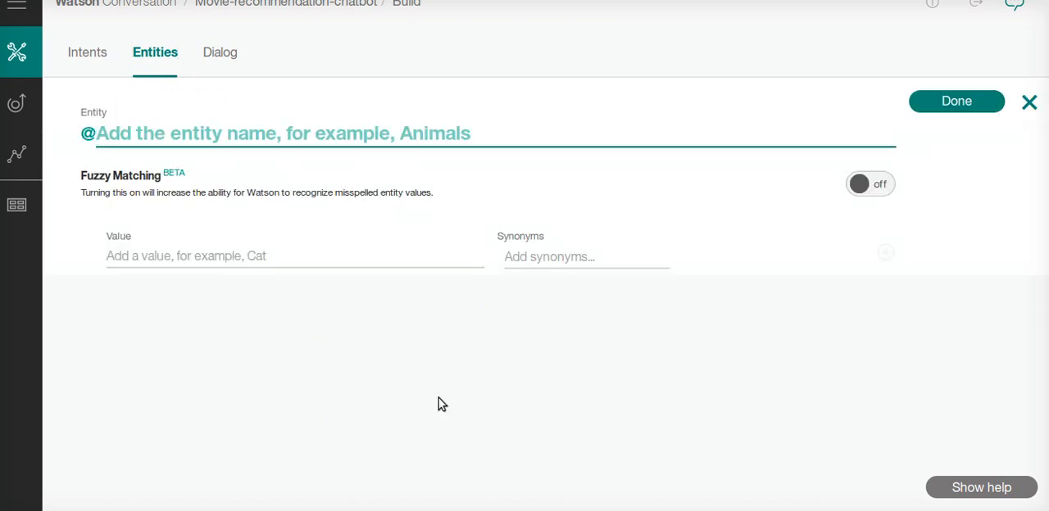
type("City")
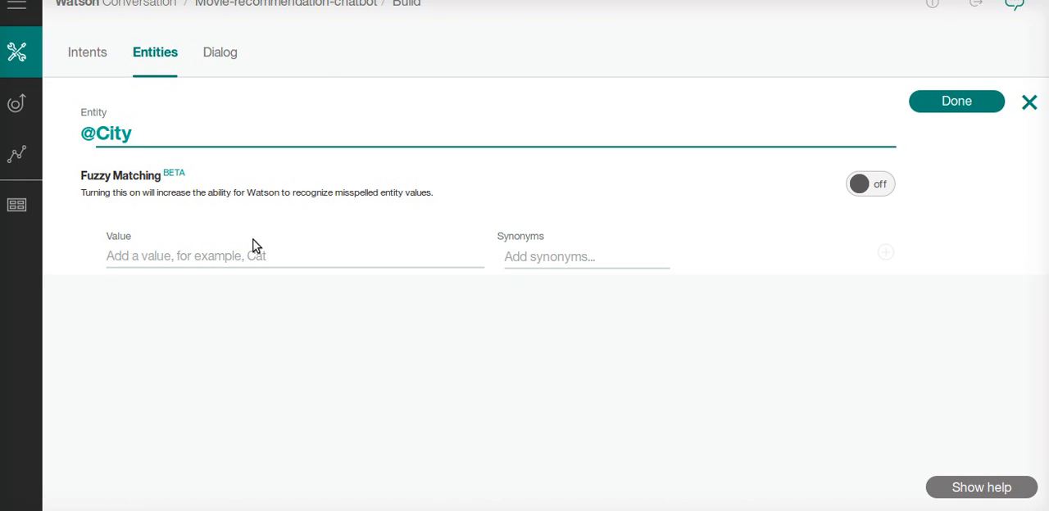
Add the values New York, Boston and Shanghai to the City entity
left_click(230, 257)
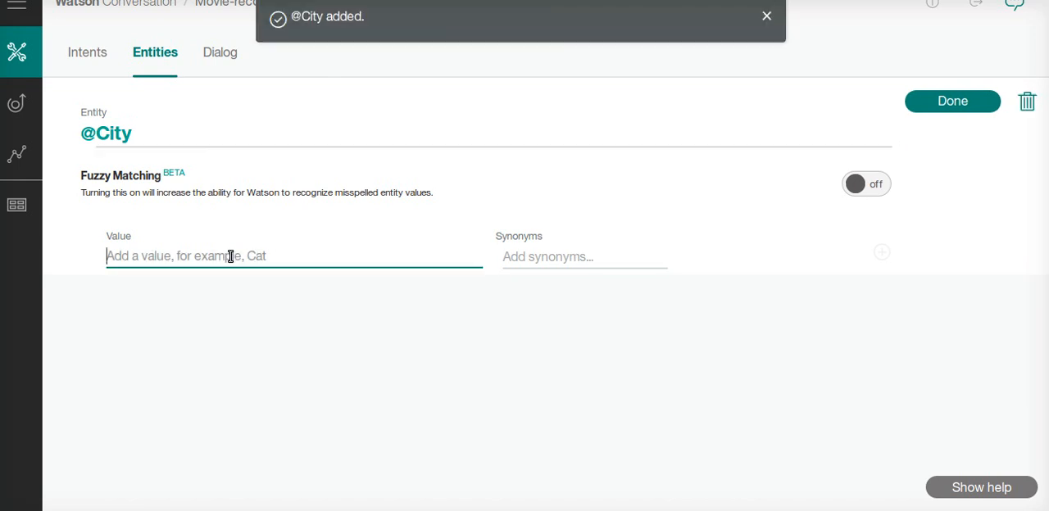
type("N")
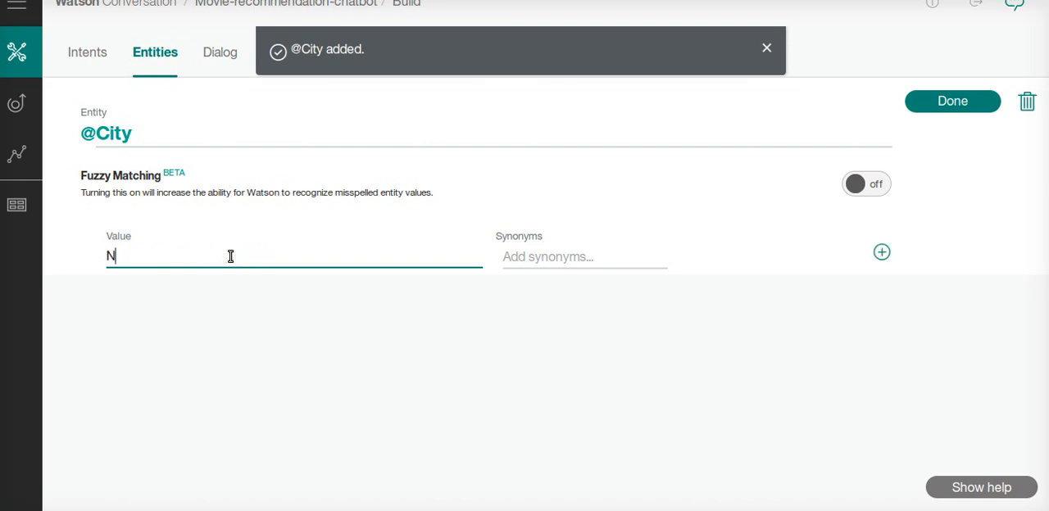
type("ew York")
key("Return")
type("Boston")
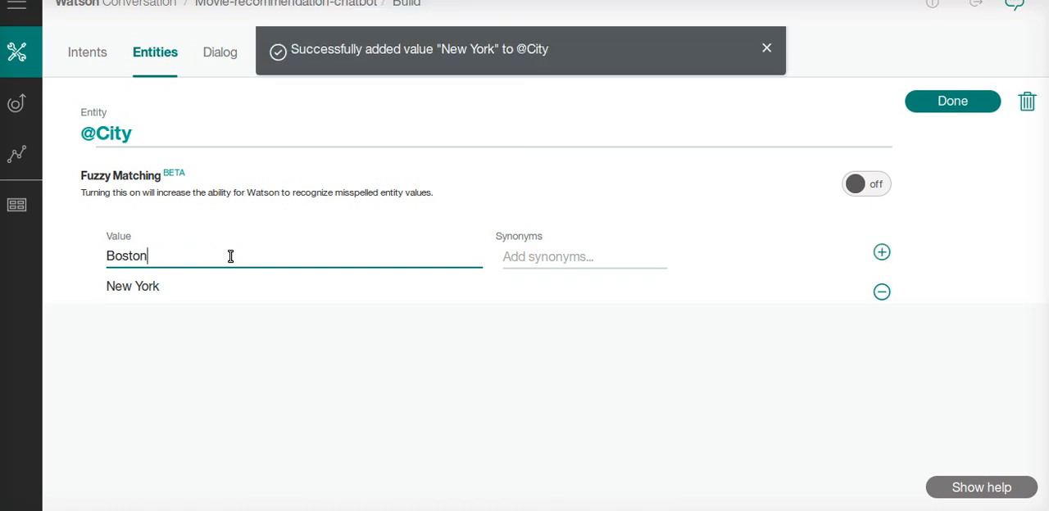
key("Return")
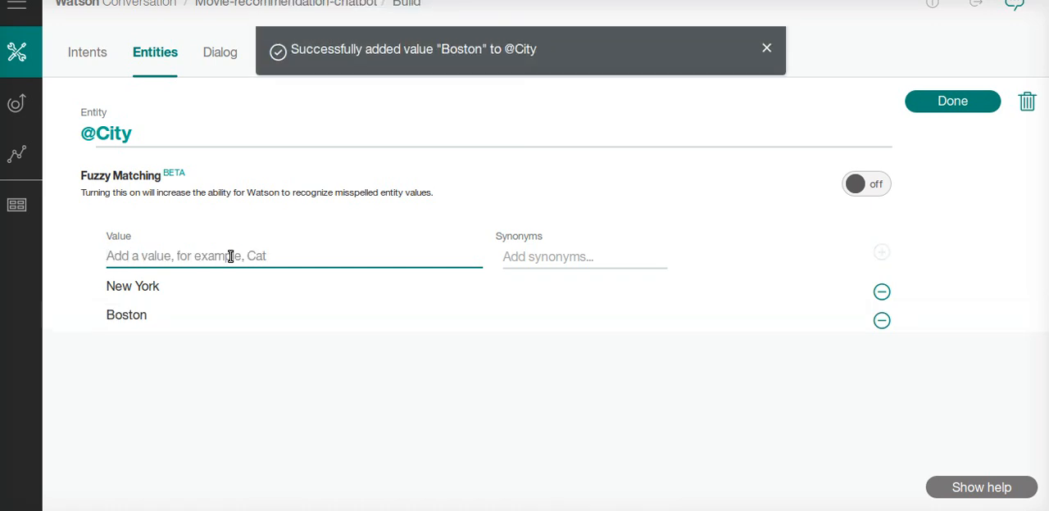
type("Shanghai")
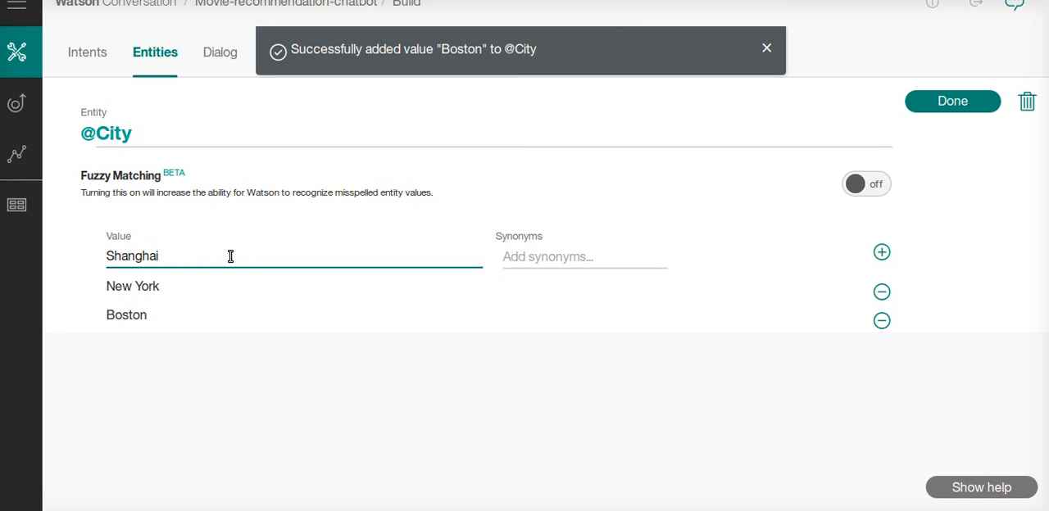
key("Return")
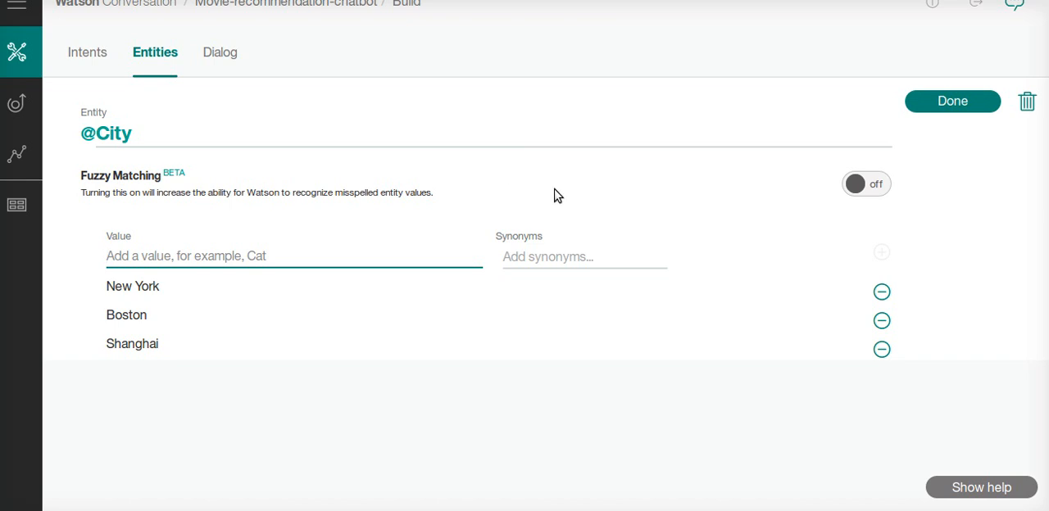
Turn on fuzzy matching for the City entity and open the chatbot test pane
left_click(891, 190)
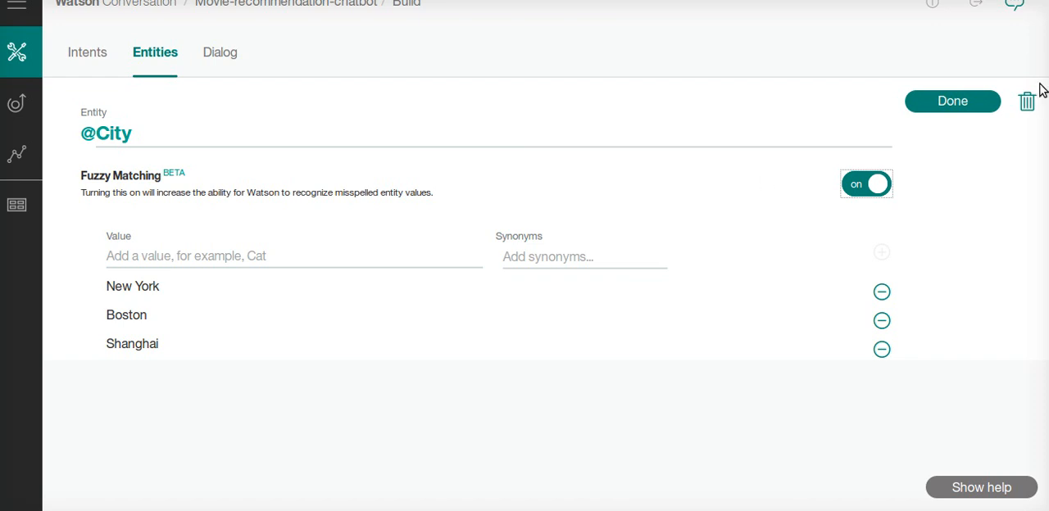
left_click(1016, 7)
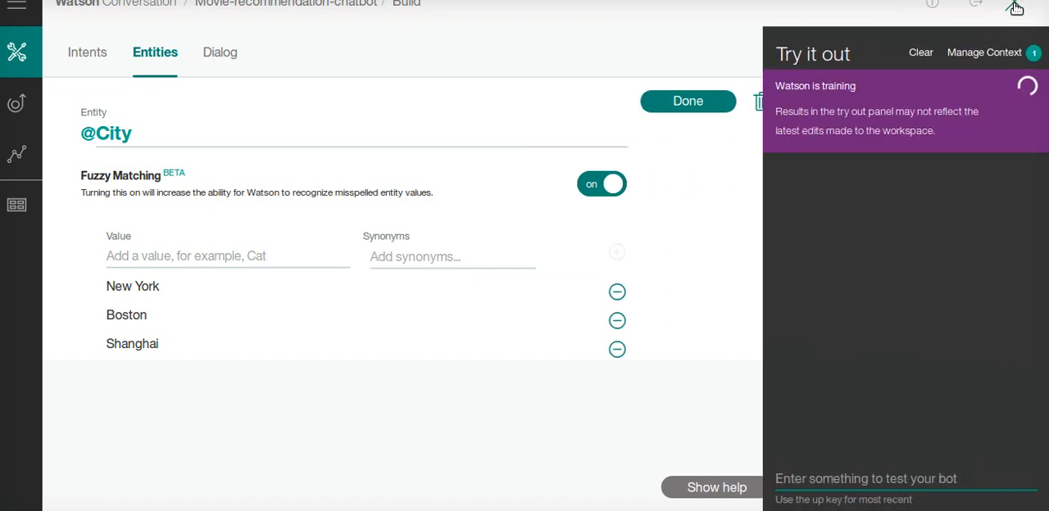